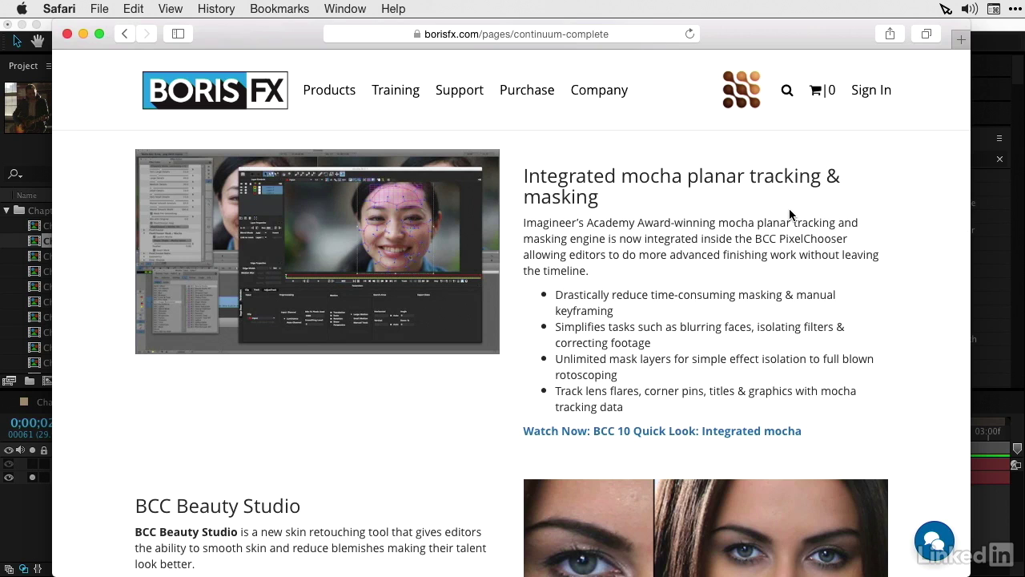
# Read through the Continuum Complete web page's sections on BCC Beauty Studio, BCC Title Studio and the new image restoration tools.
pyautogui.scroll(-5, 790, 214)
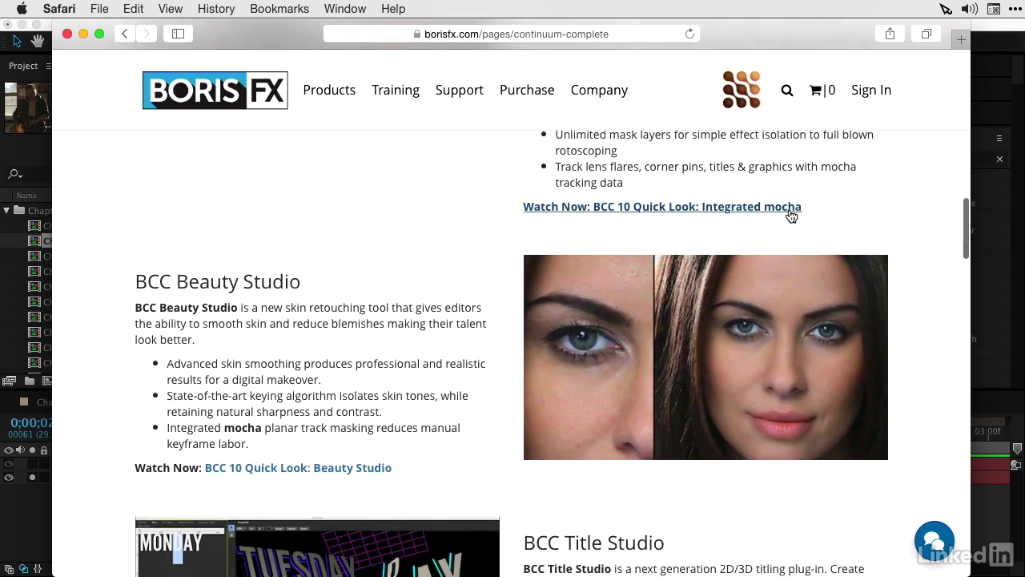
pyautogui.scroll(-2, 790, 214)
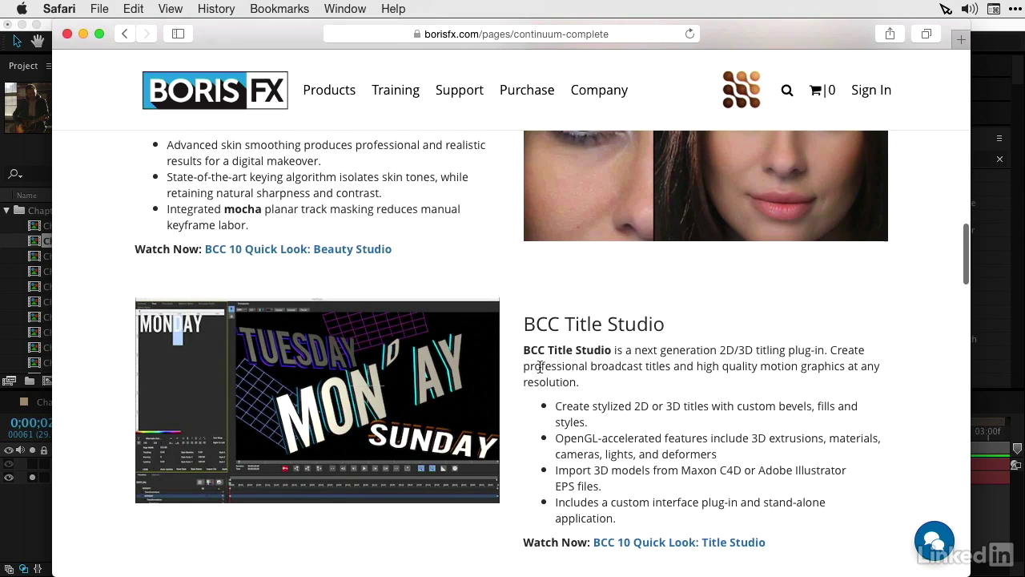
pyautogui.scroll(-3, 540, 362)
pyautogui.scroll(-4, 539, 366)
pyautogui.scroll(3, 539, 365)
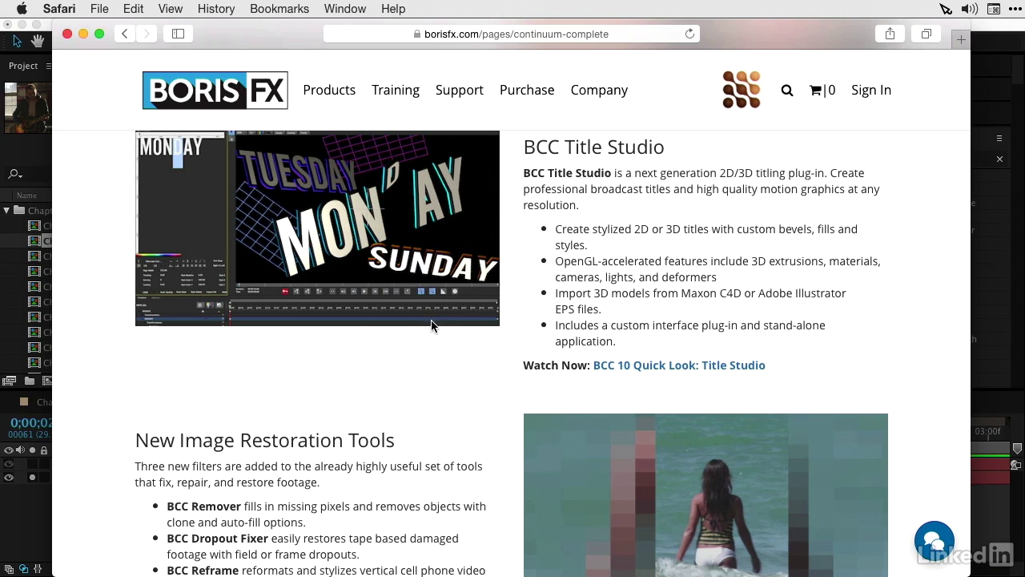
# Switch to After Effects, open the Chapter 1 _2 composition and close all other timeline panels.
pyautogui.press('super+Tab')
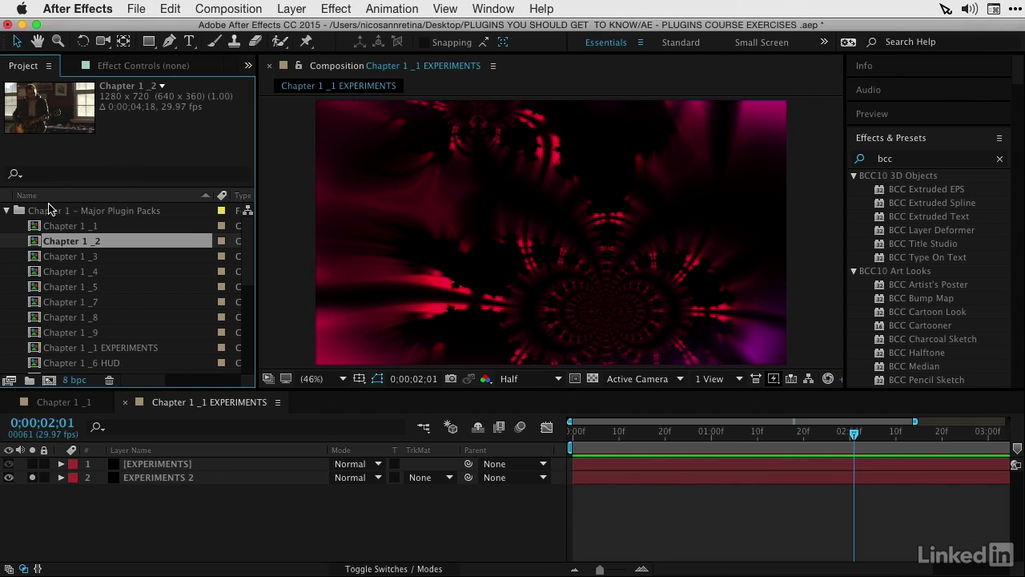
pyautogui.doubleClick(35, 242)
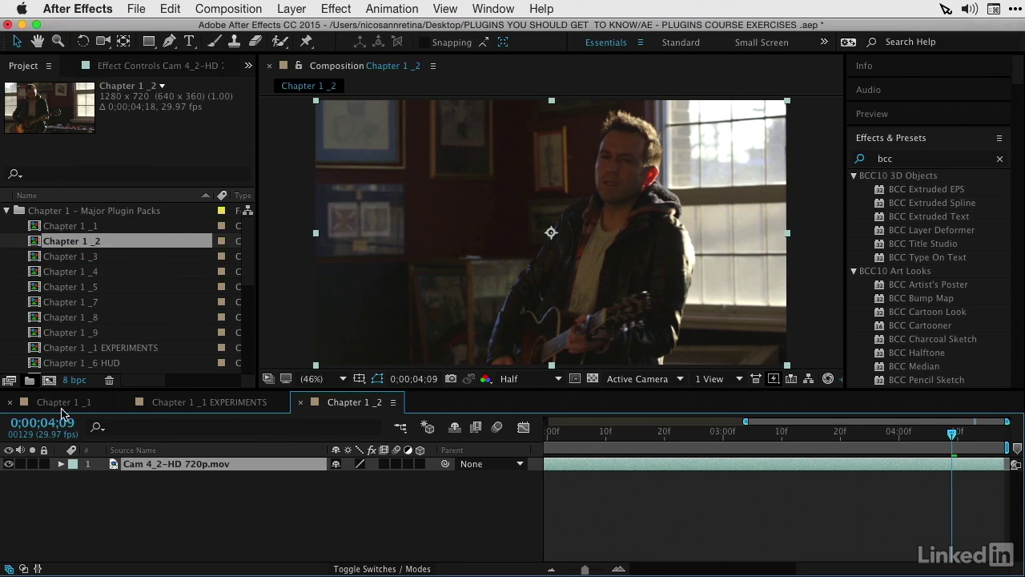
pyautogui.rightClick(348, 407)
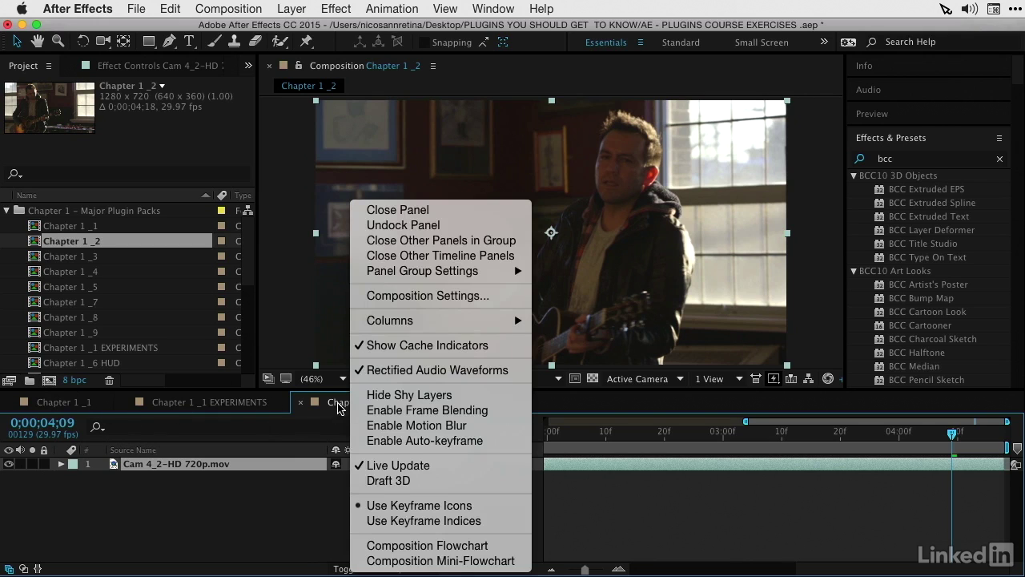
pyautogui.click(388, 256)
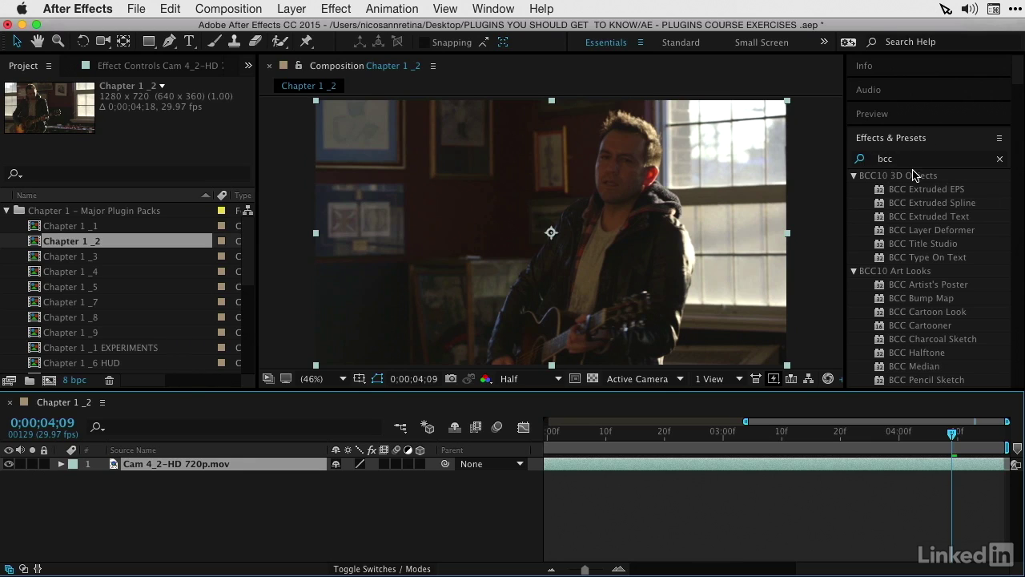
# Search the effects for "bcc fx" and apply BCC FX Browser to the Cam 4_2-HD 720p.mov layer.
pyautogui.scroll(-15, 906, 318)
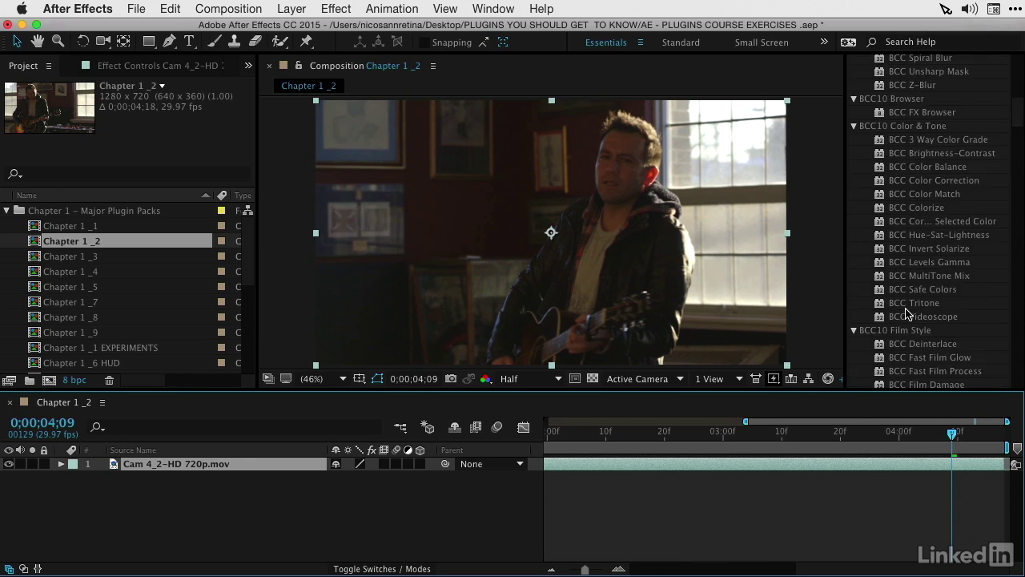
pyautogui.scroll(-20, 908, 314)
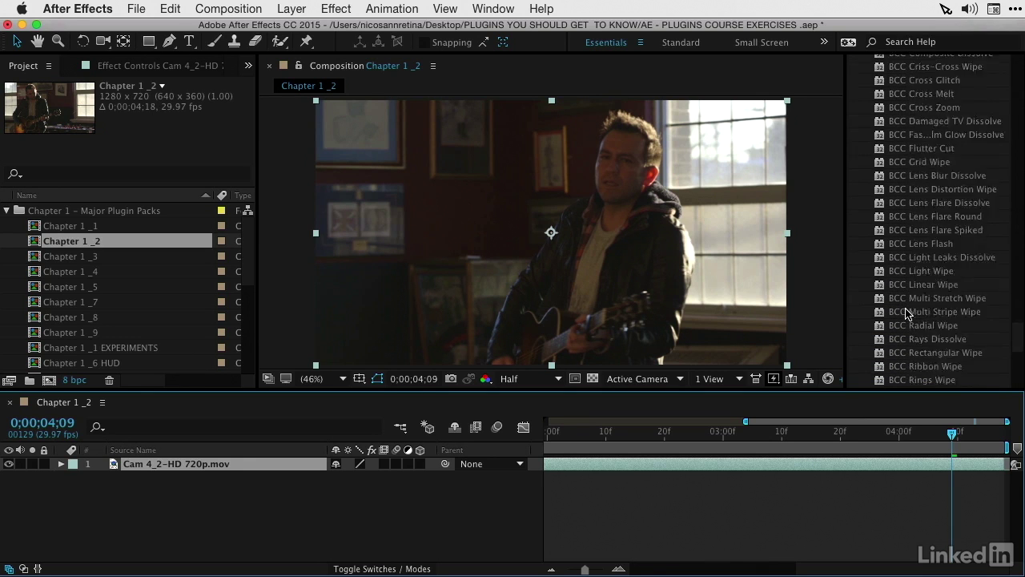
pyautogui.scroll(20, 901, 183)
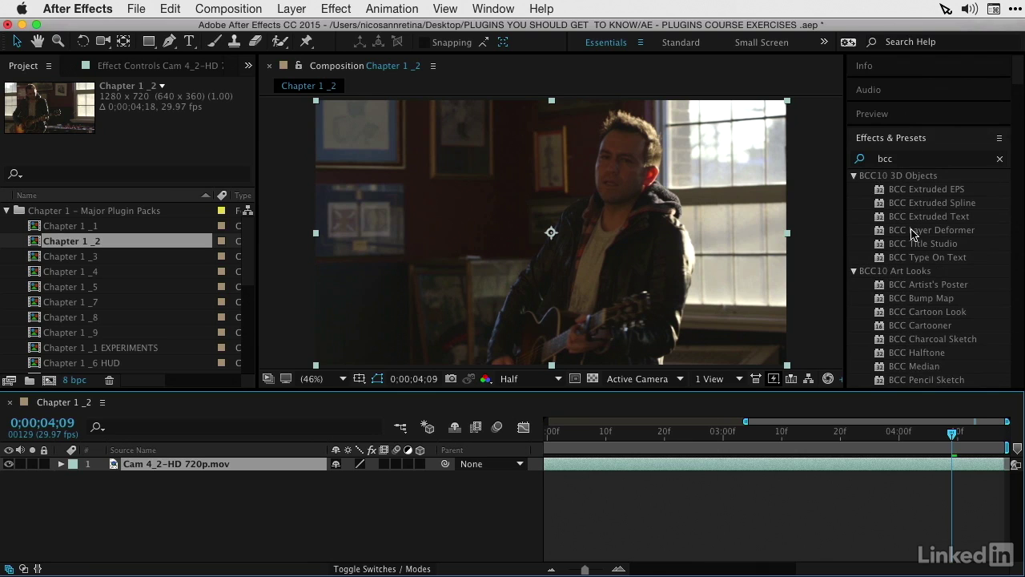
pyautogui.click(910, 162)
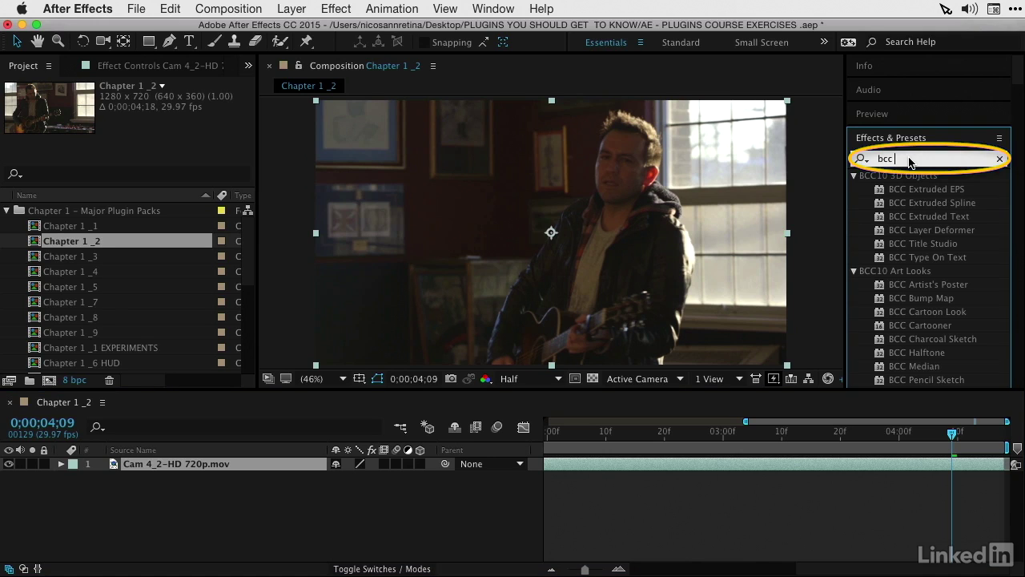
pyautogui.write('fx')
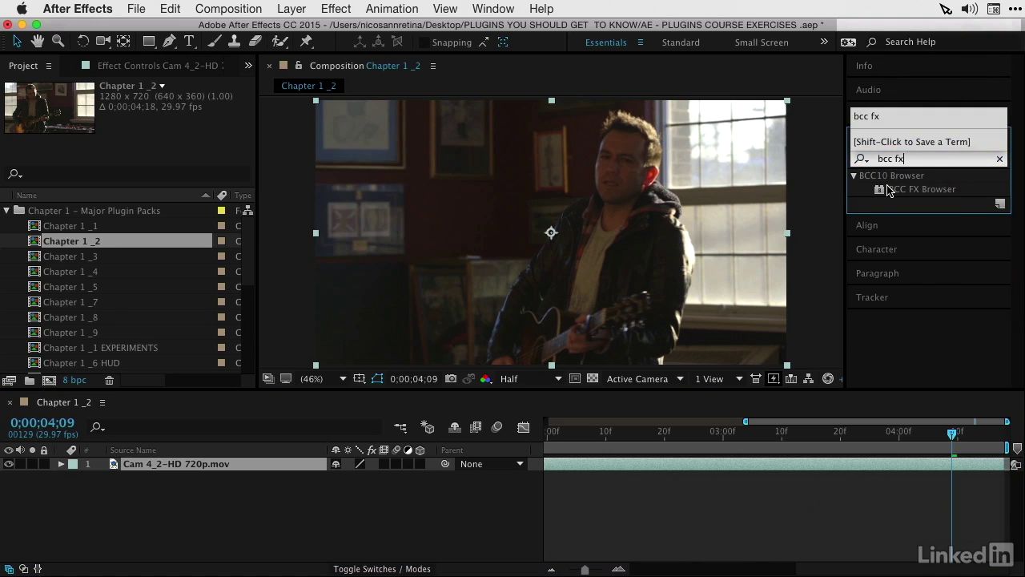
pyautogui.moveTo(890, 189); pyautogui.dragTo(690, 170)
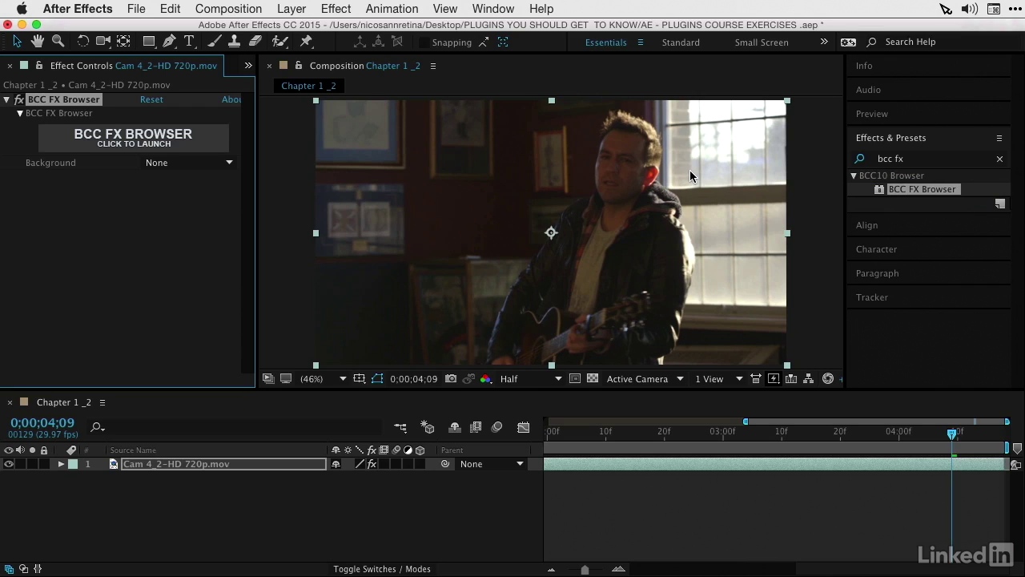
# Launch the BCC FX Browser, collapse BCC Lights and show the BCC Gaussian Blur presets from the BCC Blur folder.
pyautogui.click(86, 138)
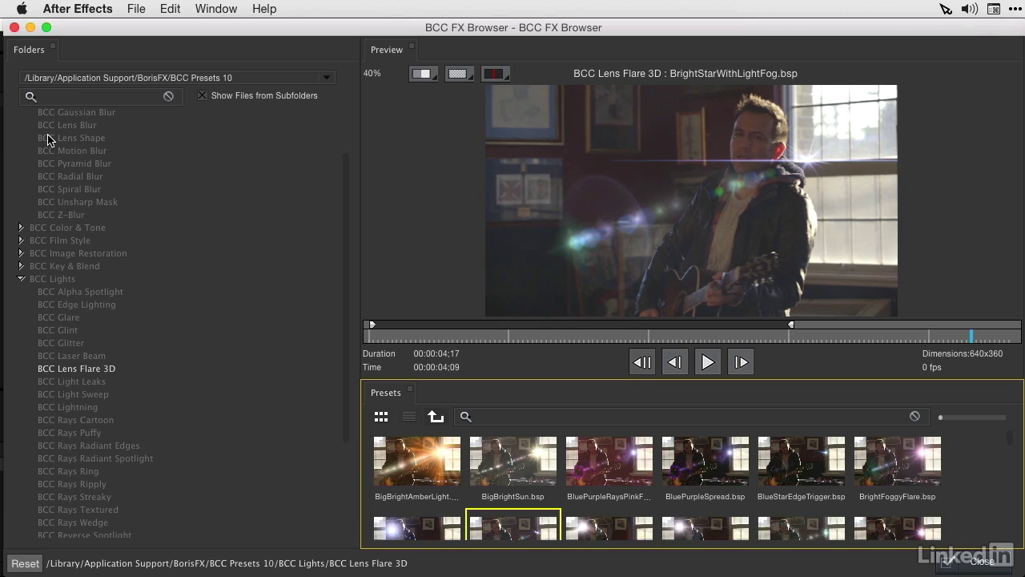
pyautogui.scroll(2, 48, 140)
pyautogui.click(22, 130)
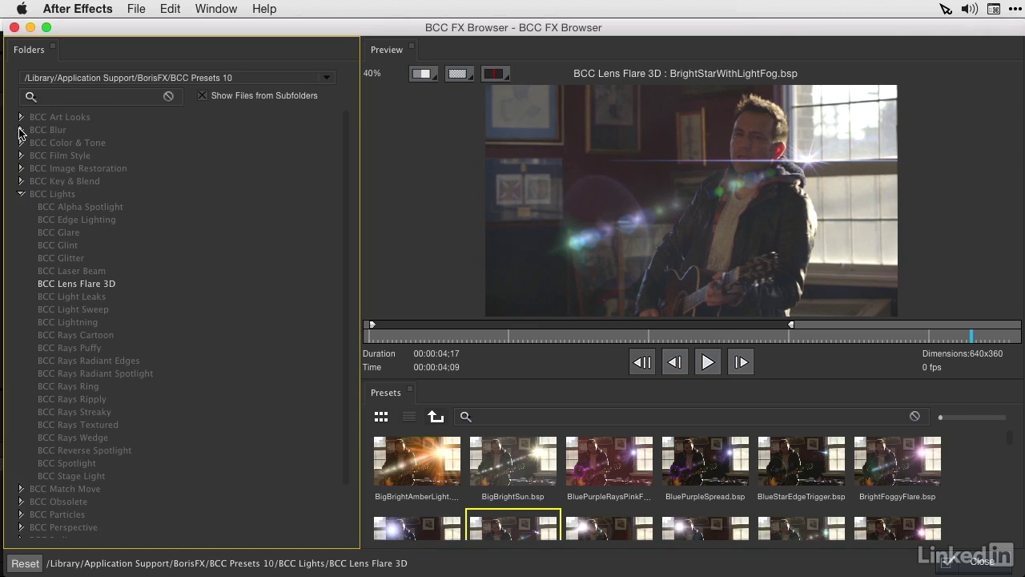
pyautogui.click(21, 194)
pyautogui.click(22, 130)
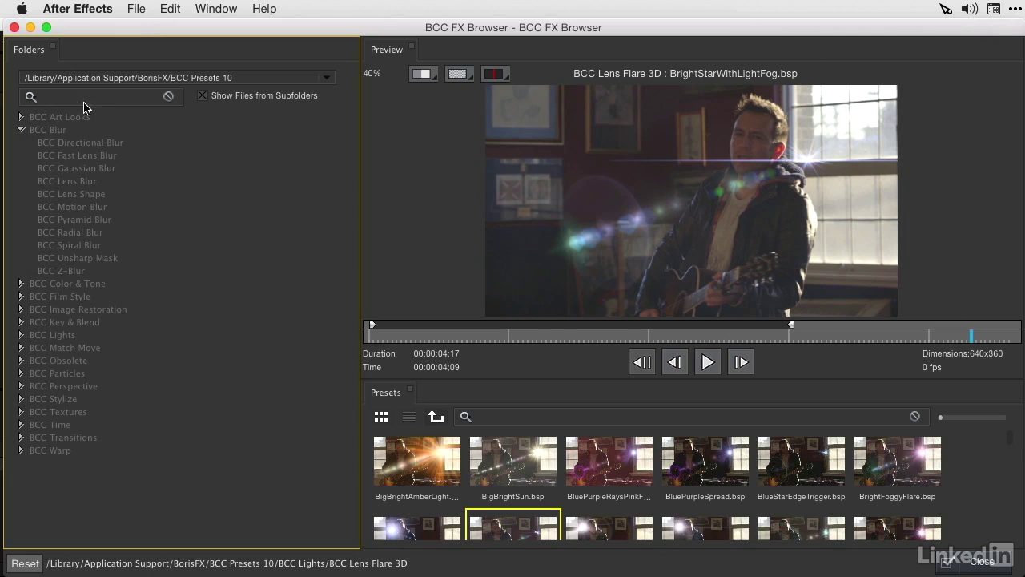
pyautogui.click(48, 171)
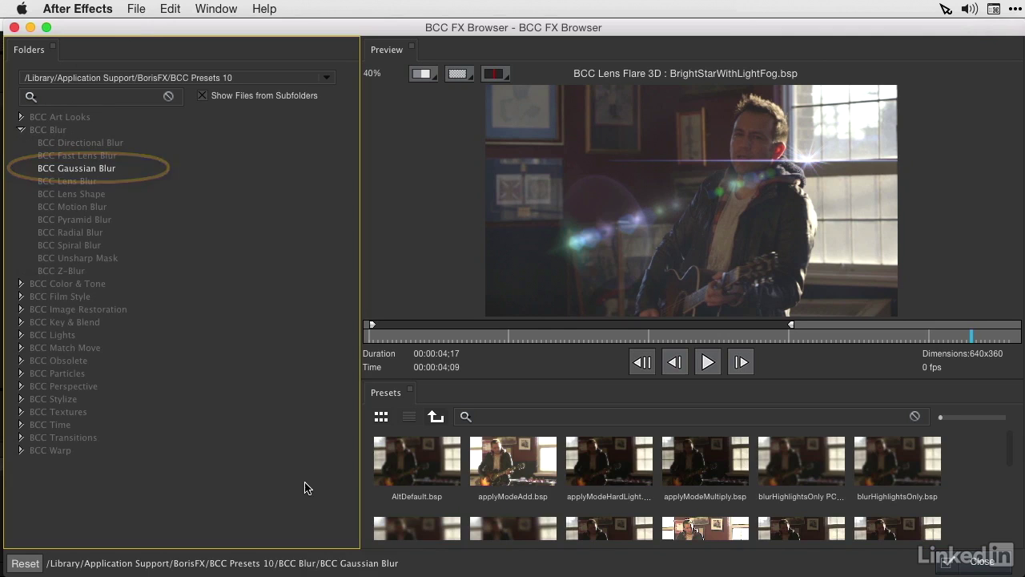
# Preview the Gaussian Blur presets blurShadowsOnly, applyModeAdd, AltDefault and applyModeHardLight, playing back the clip with the last one.
pyautogui.scroll(-2, 543, 494)
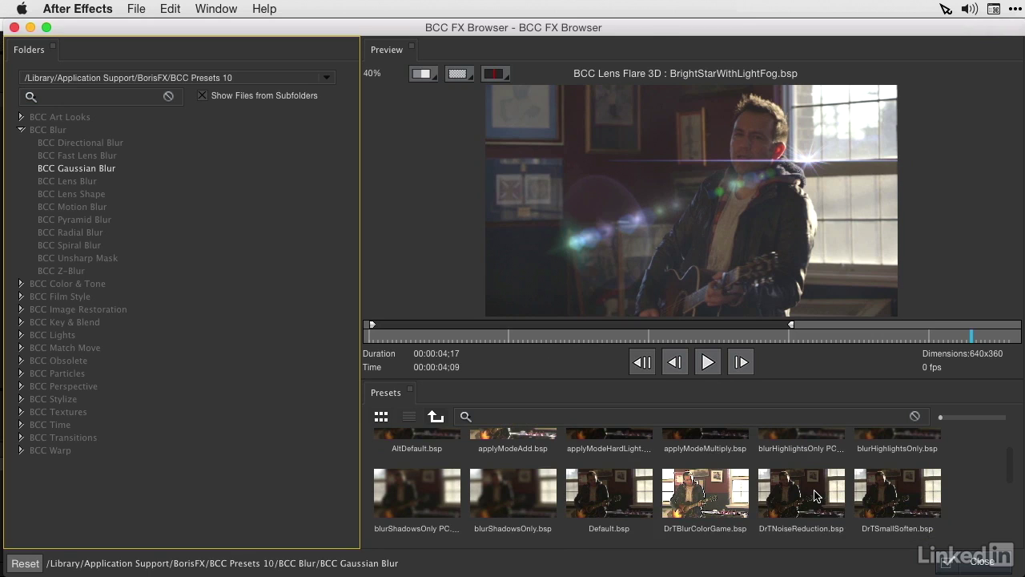
pyautogui.click(513, 505)
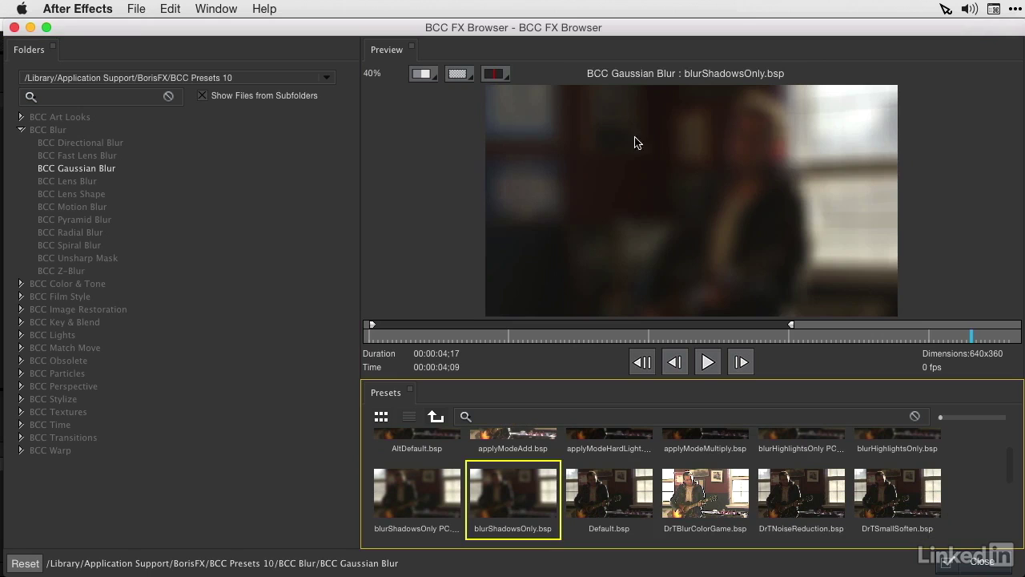
pyautogui.scroll(1, 539, 478)
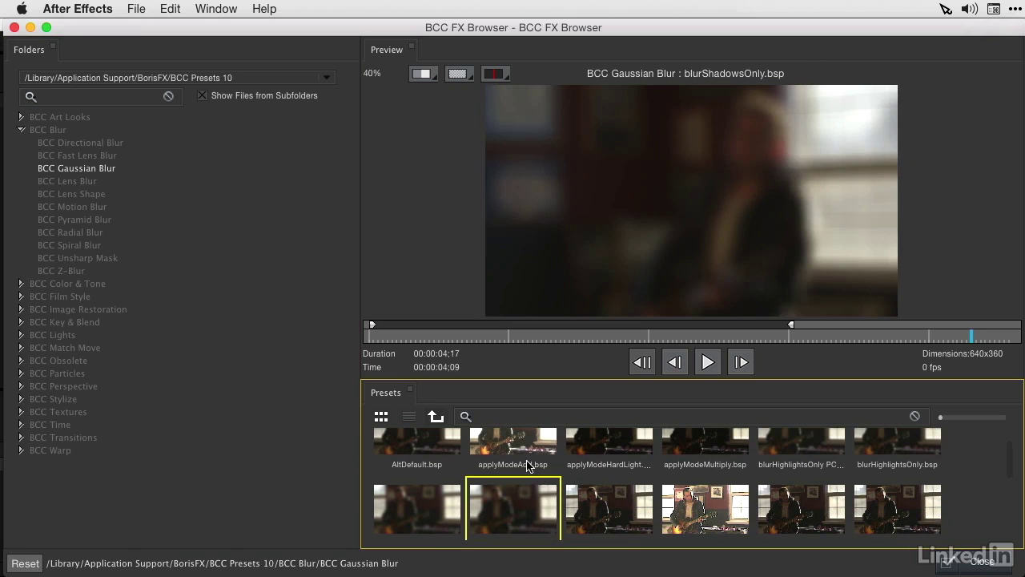
pyautogui.click(521, 450)
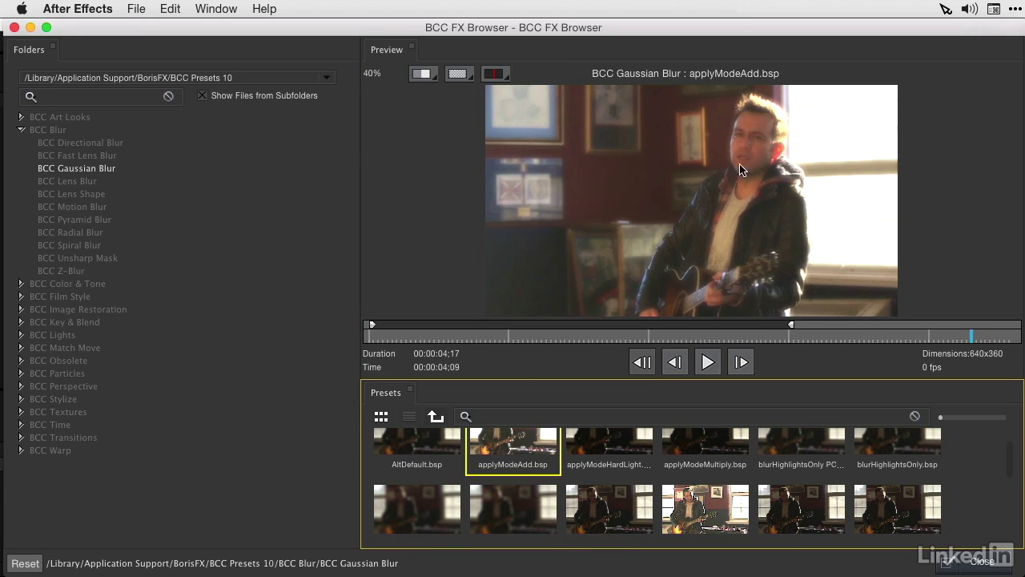
pyautogui.click(401, 456)
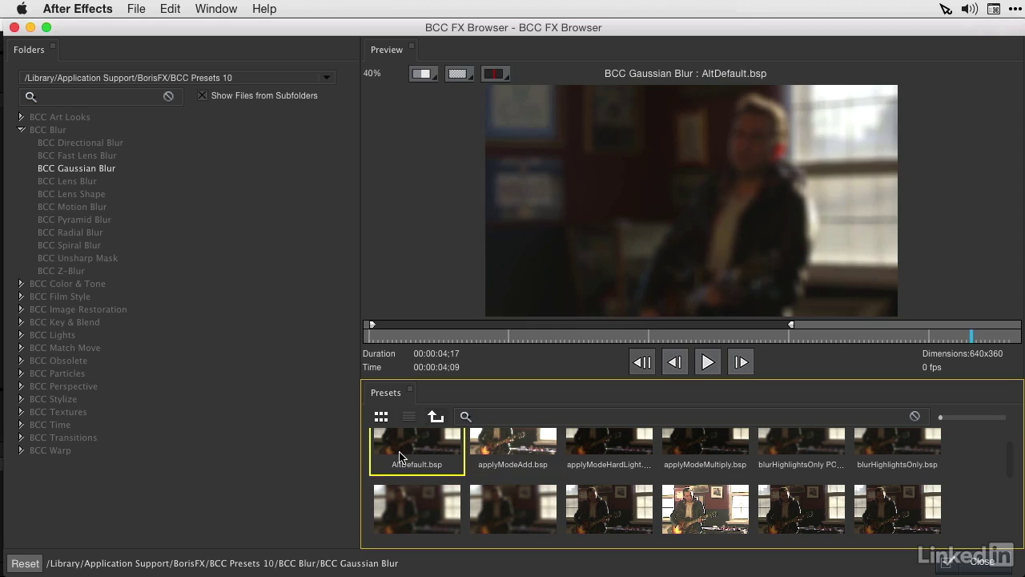
pyautogui.click(640, 454)
pyautogui.click(709, 365)
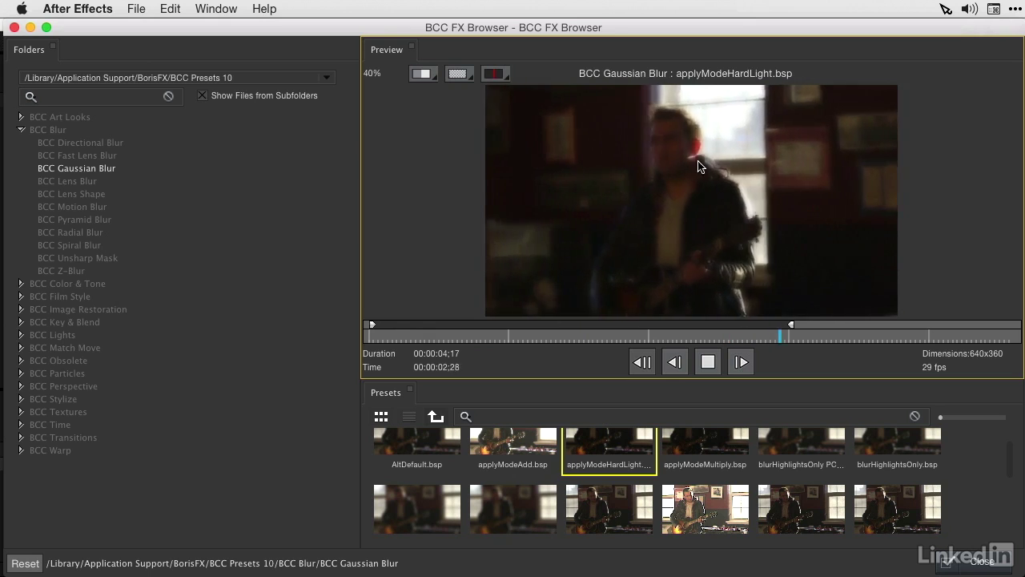
pyautogui.press('space')
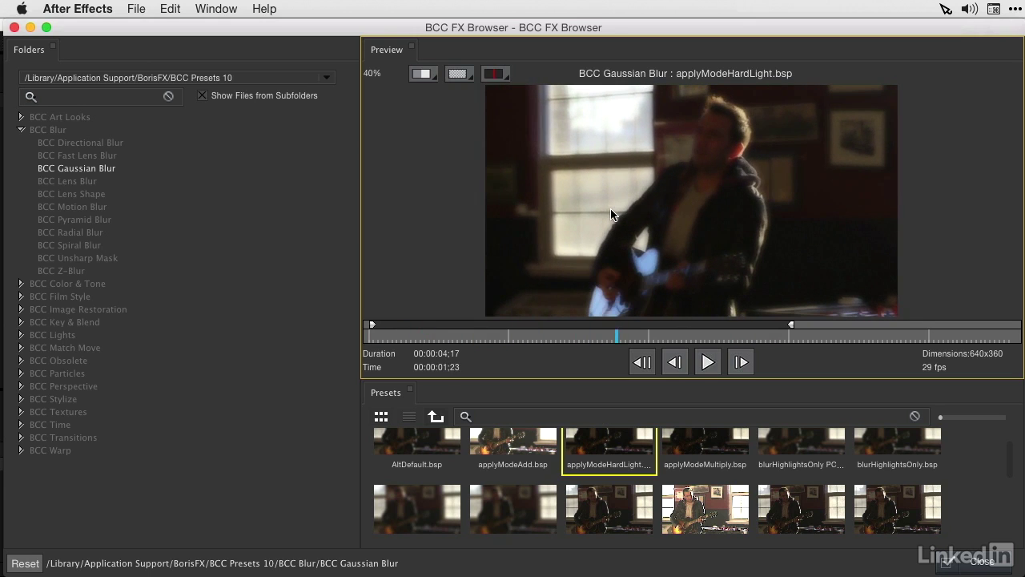
# Collapse BCC Blur and preview the CoolLensDD, CosmicStarFlare and Default presets of BCC Lens Flare 3D under BCC Lights.
pyautogui.click(22, 129)
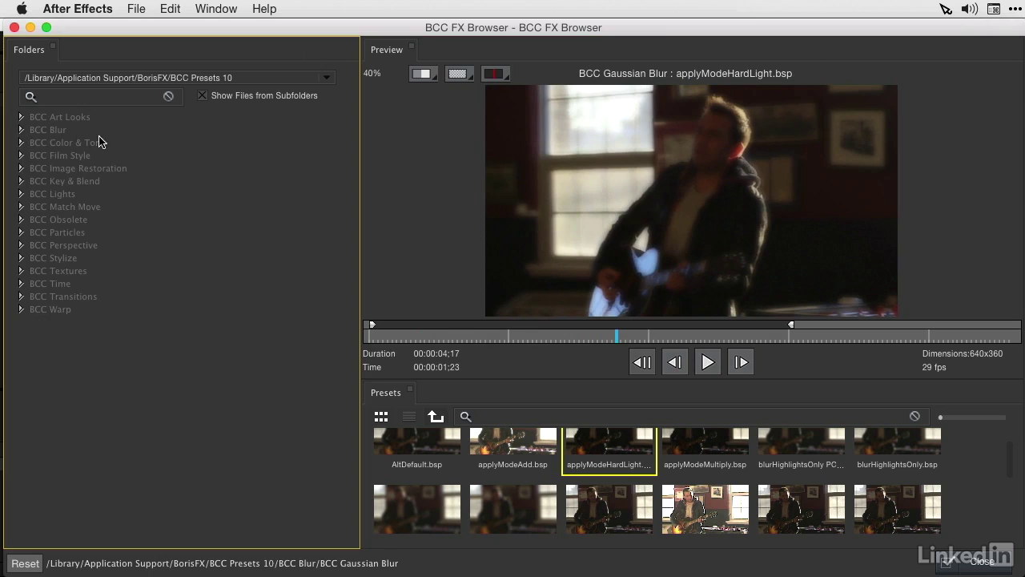
pyautogui.click(22, 195)
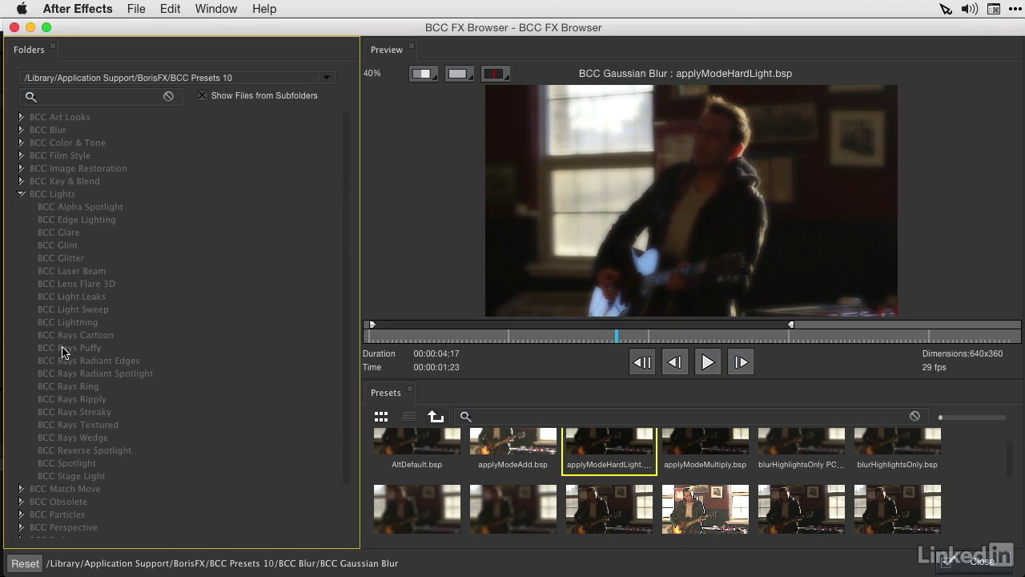
pyautogui.click(48, 285)
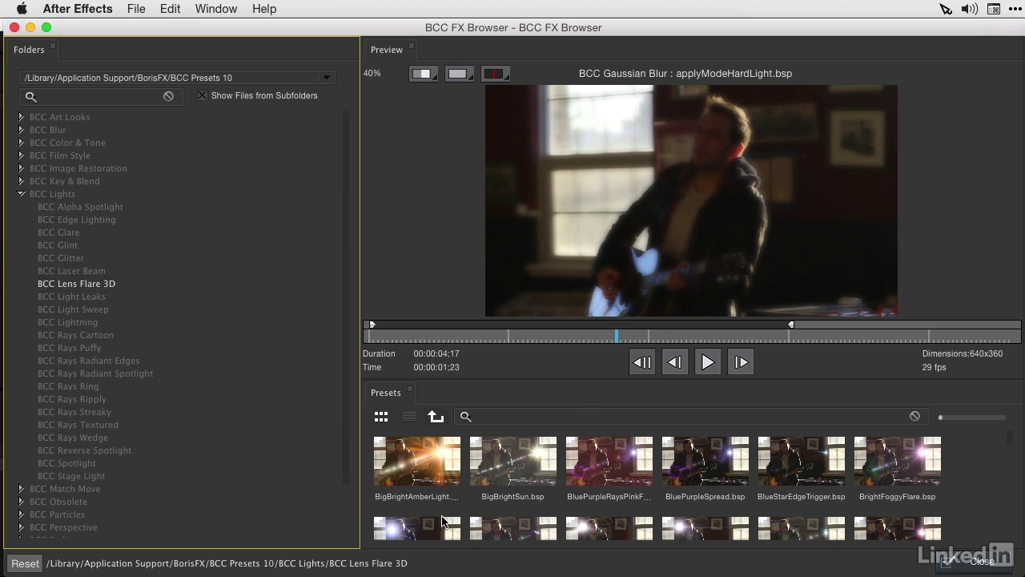
pyautogui.scroll(-2, 597, 525)
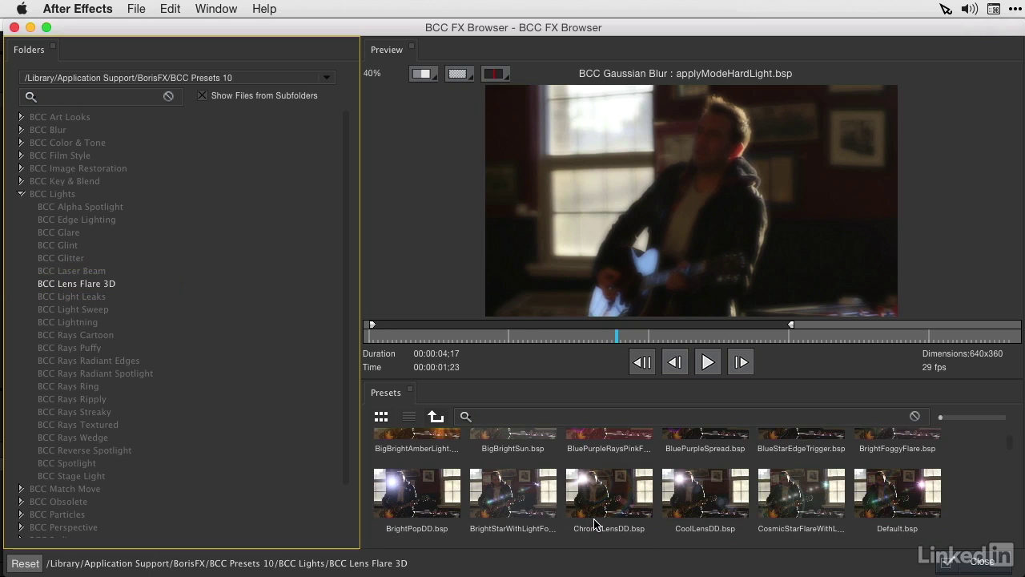
pyautogui.click(691, 482)
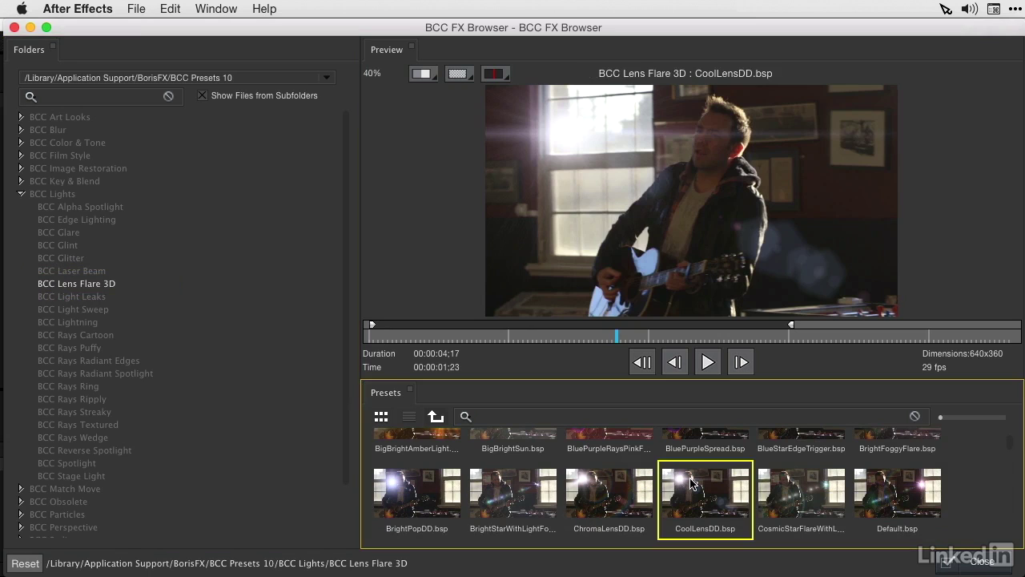
pyautogui.click(783, 499)
pyautogui.click(885, 501)
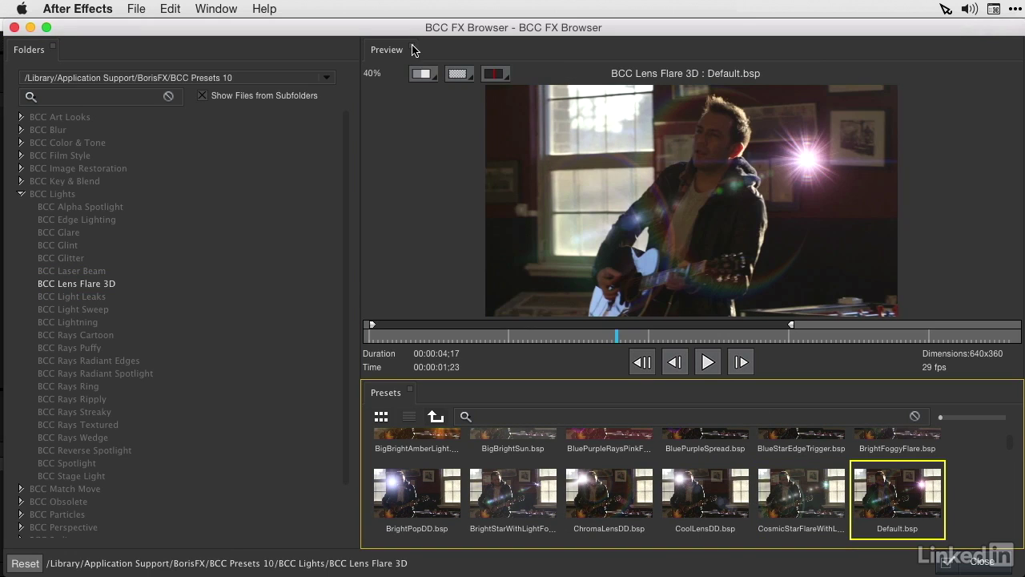
# Preview the BCC Lightning preset DoubleBoltDir and the BCC Rays Puffy preset blackAndWhite, and close the FX Browser.
pyautogui.click(45, 322)
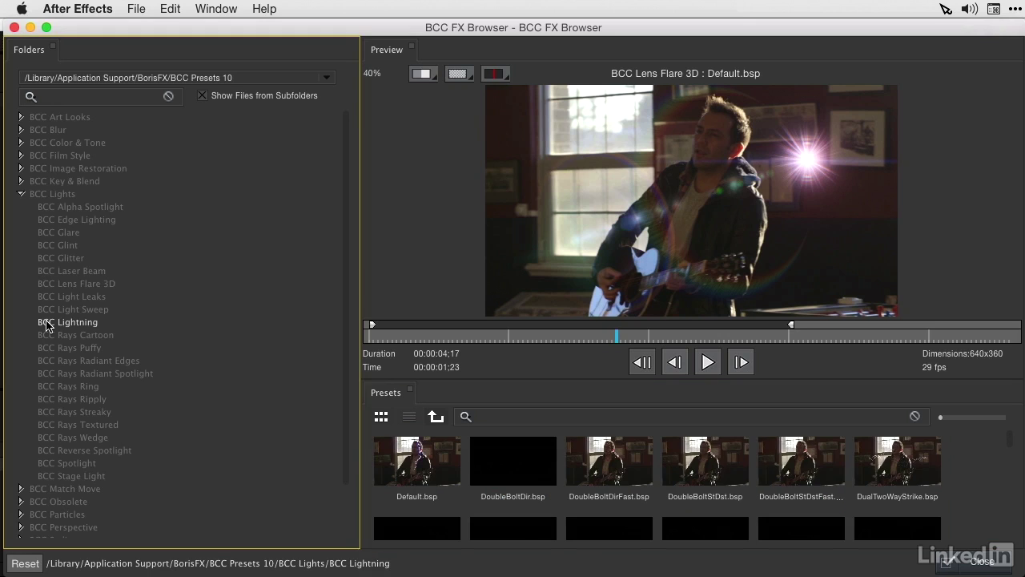
pyautogui.click(528, 476)
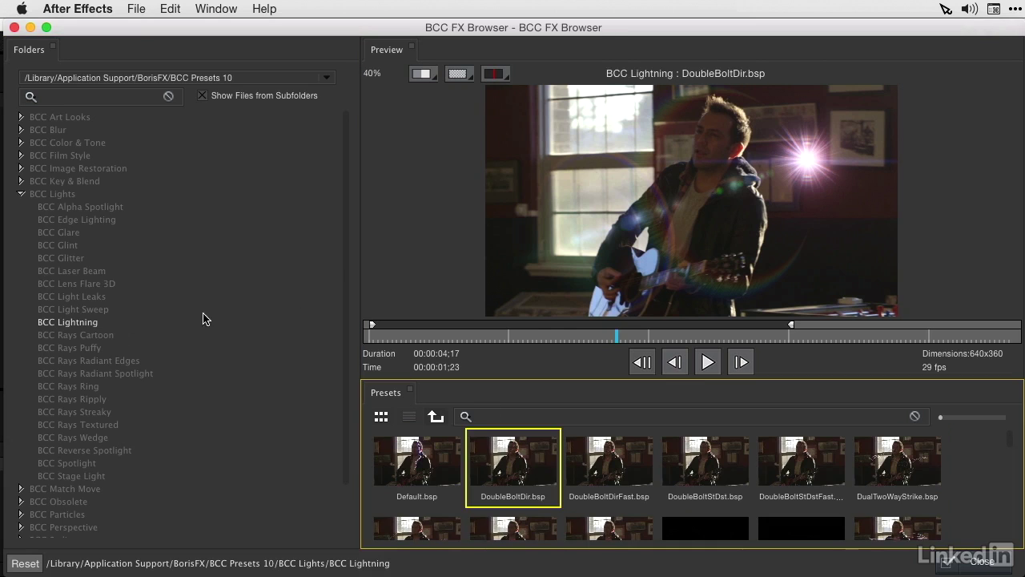
pyautogui.click(50, 351)
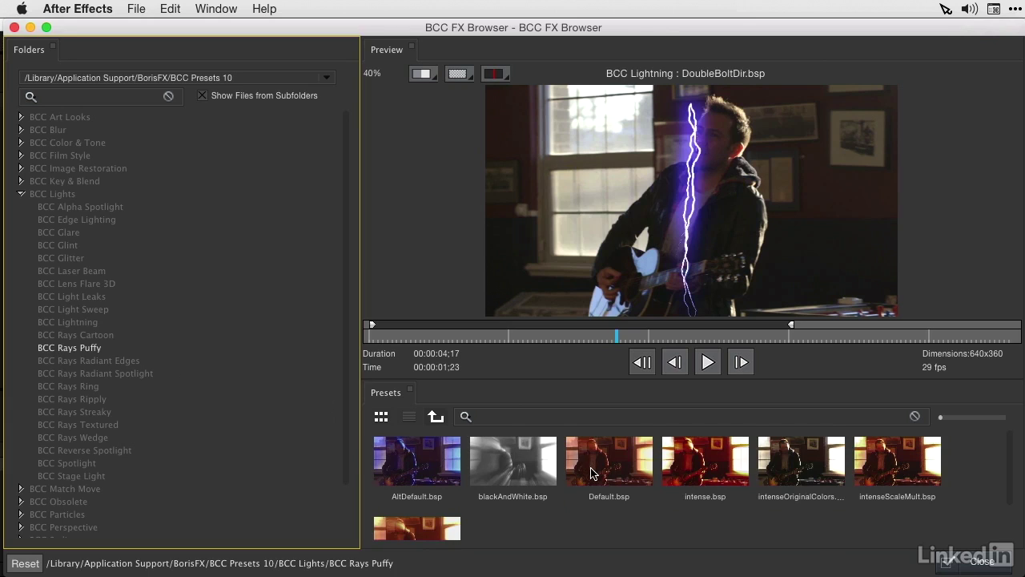
pyautogui.click(546, 474)
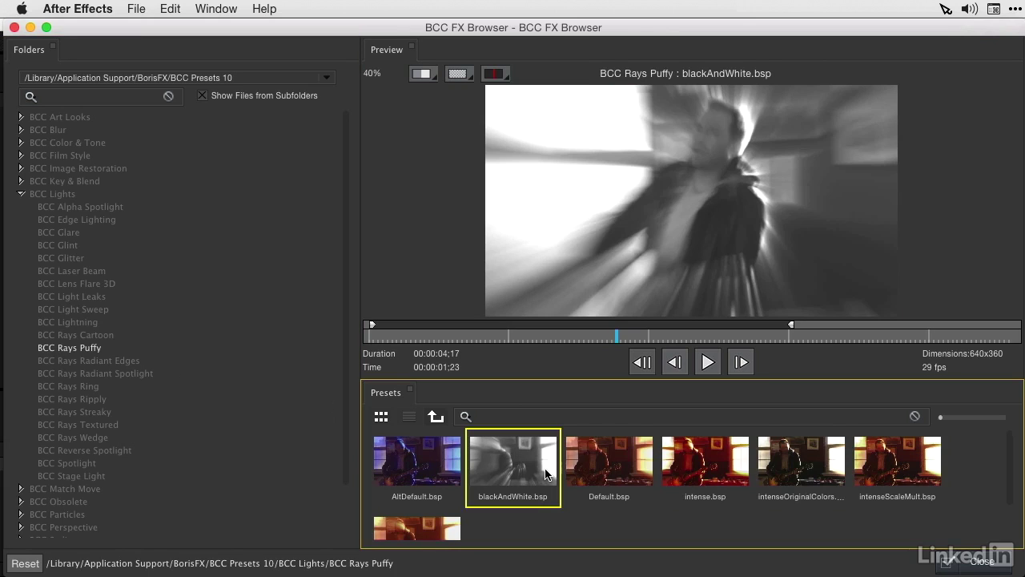
pyautogui.click(982, 564)
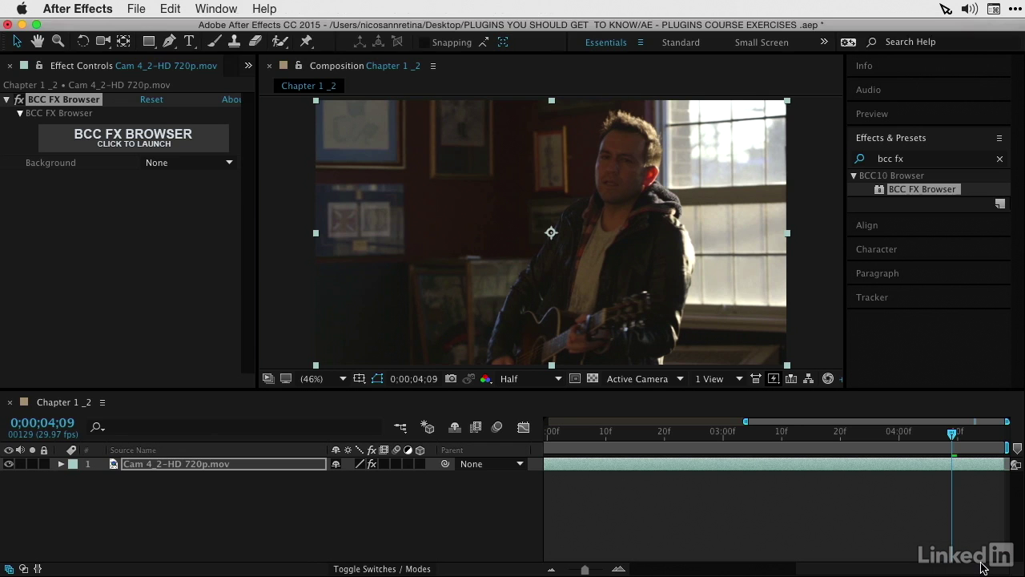
# Search the effects for "bcc light" and apply BCC Light Leaks to the clip in the composition.
pyautogui.click(927, 165)
pyautogui.press('BackSpace')
pyautogui.press('BackSpace')
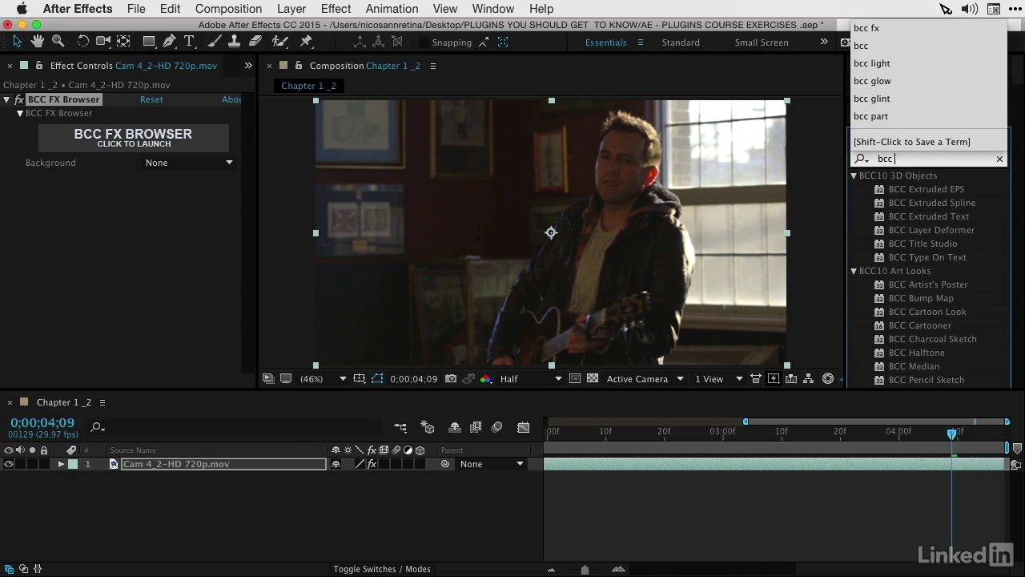
pyautogui.write('light')
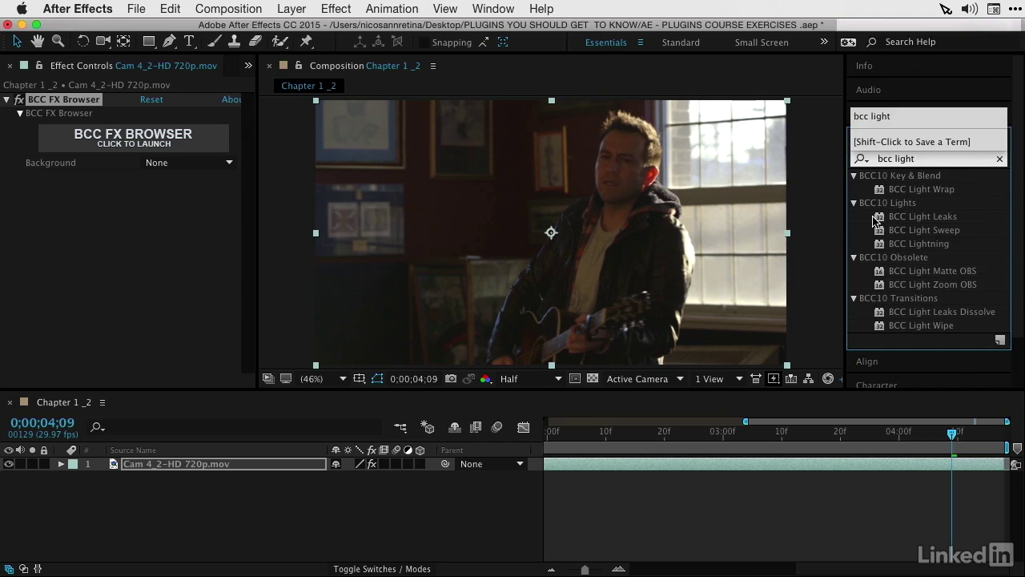
pyautogui.click(876, 220)
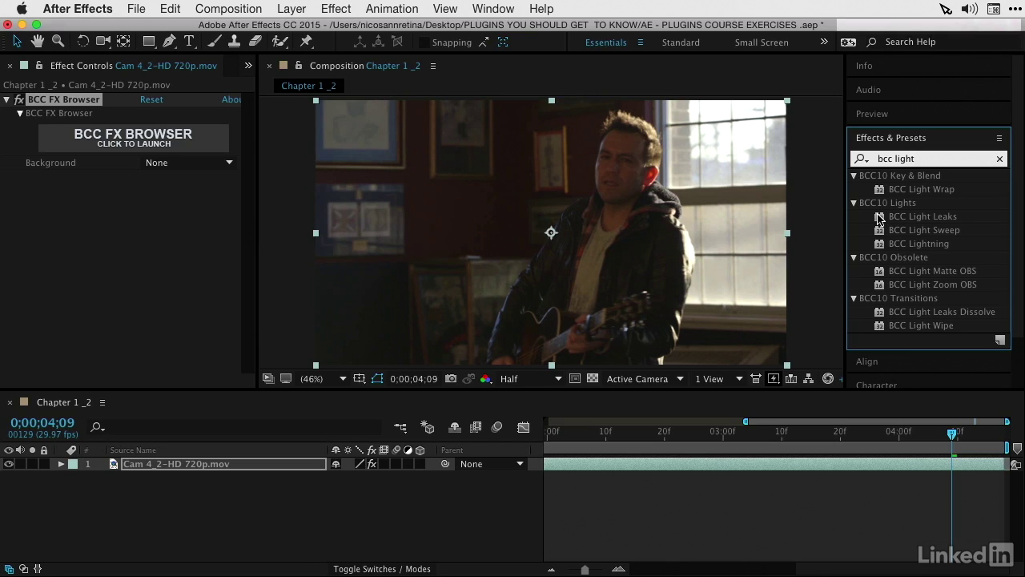
pyautogui.moveTo(879, 218); pyautogui.dragTo(609, 210)
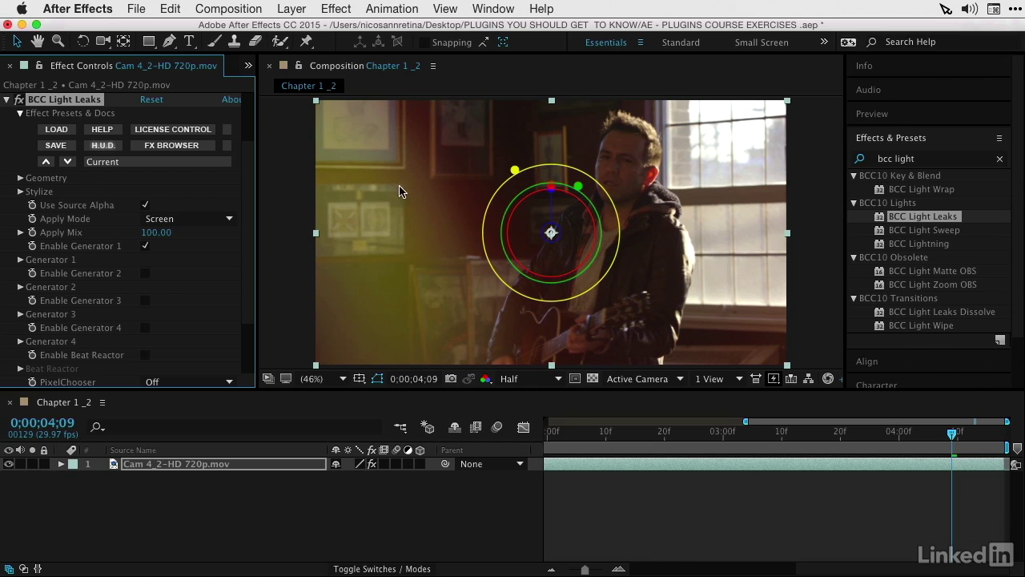
# Enlarge the light leak's yellow ring, shrink the red one, move the centre point up beside the singer's head, and play back the clip.
pyautogui.moveTo(515, 169)
pyautogui.mouseDown()
pyautogui.moveTo(488, 155)
pyautogui.moveTo(520, 173)
pyautogui.mouseUp()
pyautogui.moveTo(579, 185); pyautogui.dragTo(550, 185)
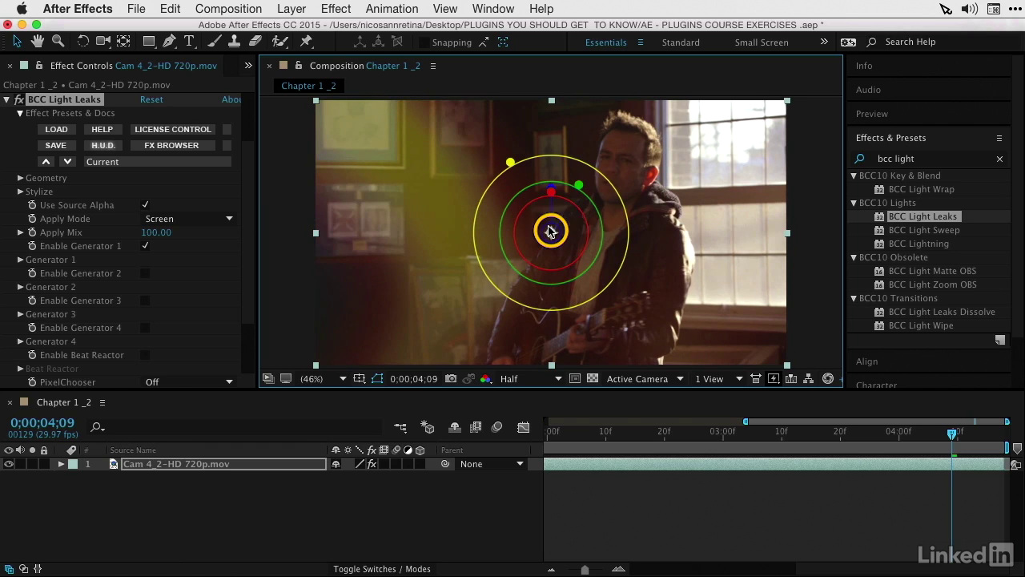
pyautogui.moveTo(551, 235); pyautogui.dragTo(627, 188)
pyautogui.press('space')
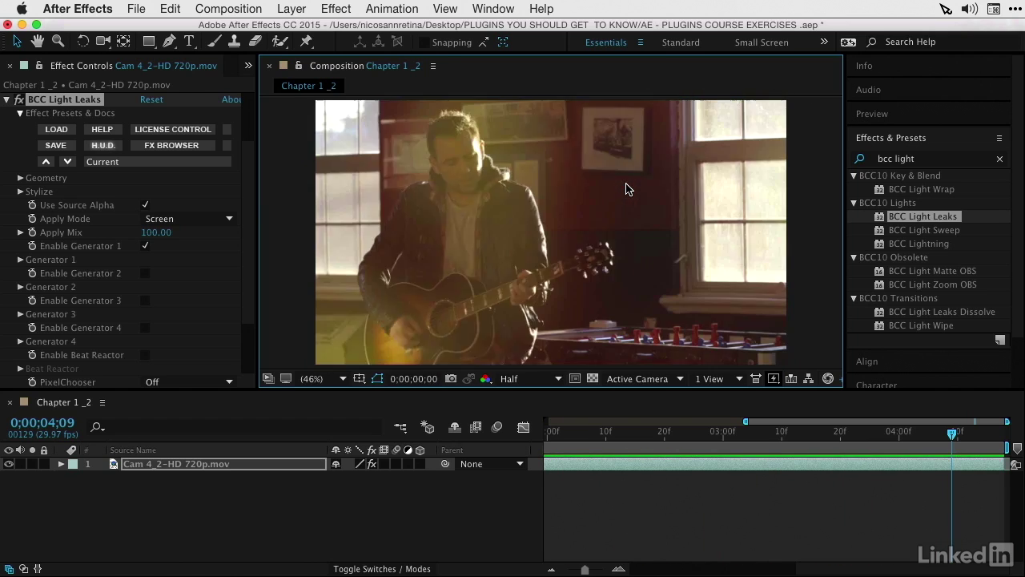
pyautogui.press('space')
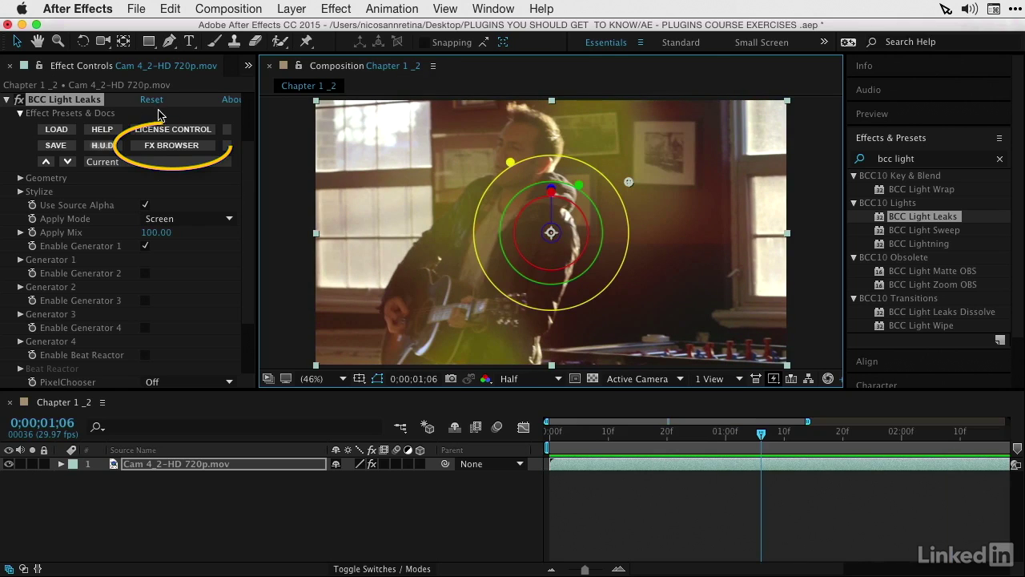
# Browse the BCC Light Leaks presets in the FX Browser and apply LeakyFilmCanister to the clip.
pyautogui.click(148, 147)
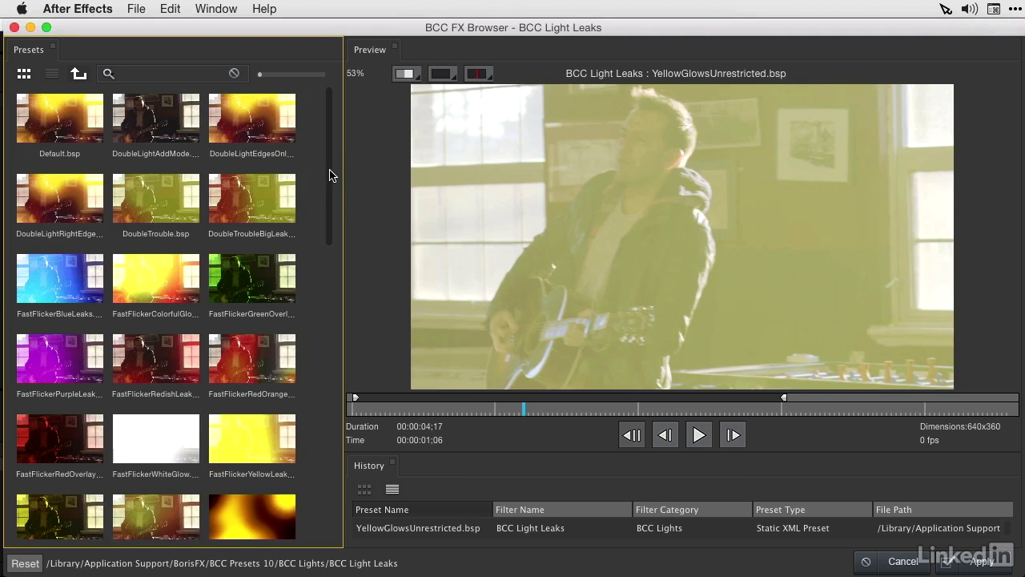
pyautogui.moveTo(330, 172); pyautogui.dragTo(345, 425)
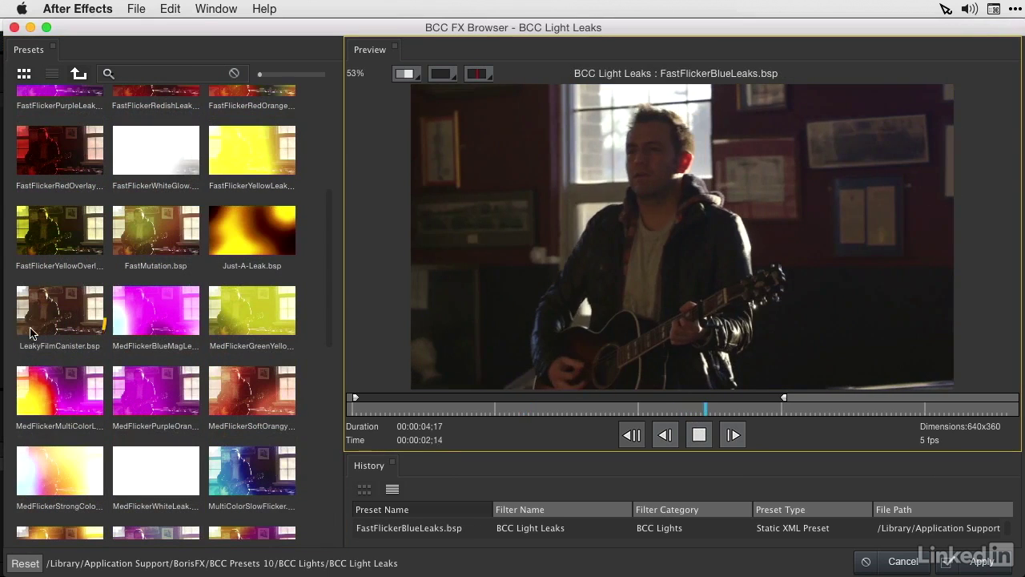
pyautogui.click(30, 333)
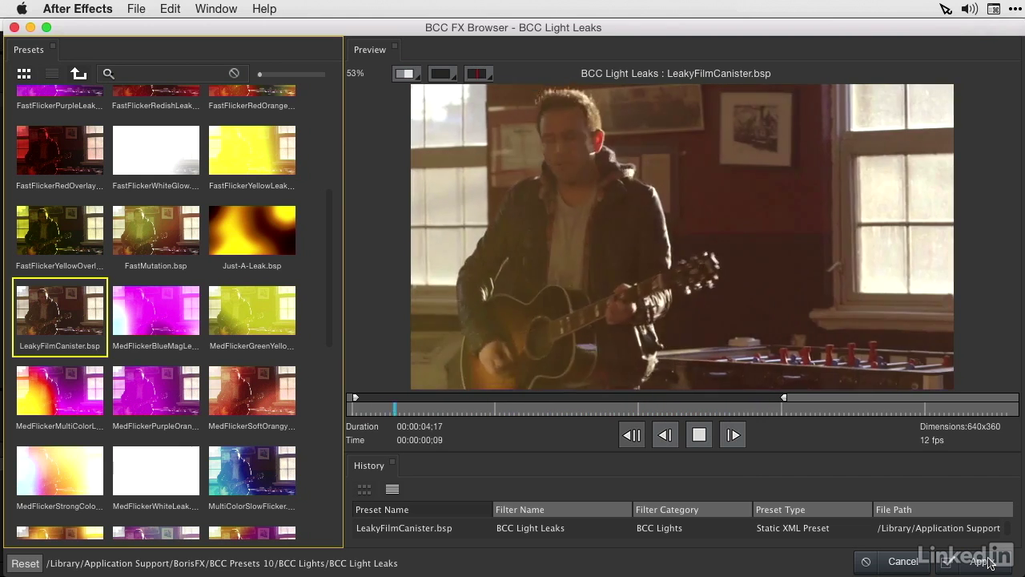
pyautogui.click(982, 561)
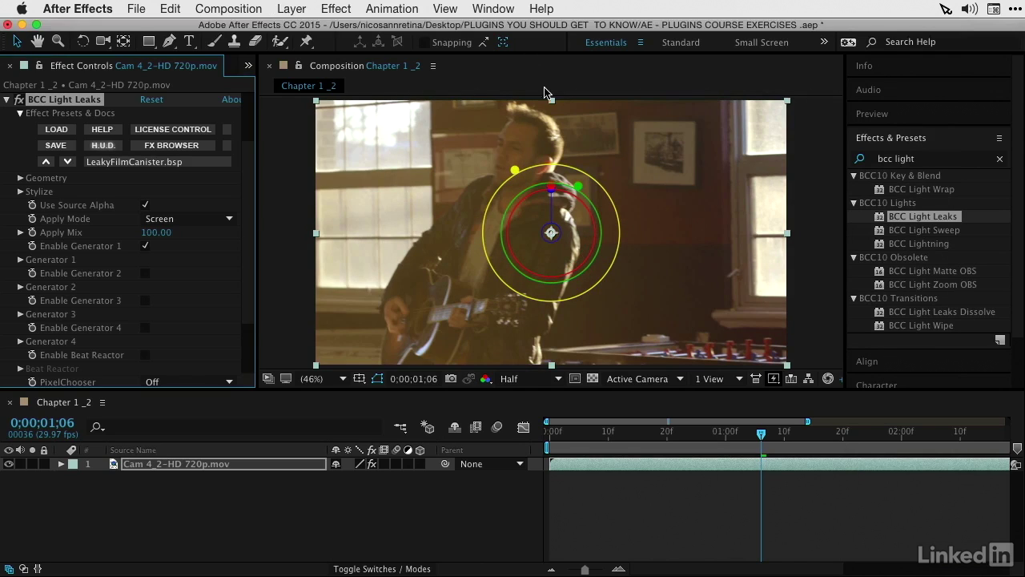
# Disable BCC Light Leaks and collapse it together with the BCC FX Browser effect.
pyautogui.click(18, 100)
pyautogui.click(7, 99)
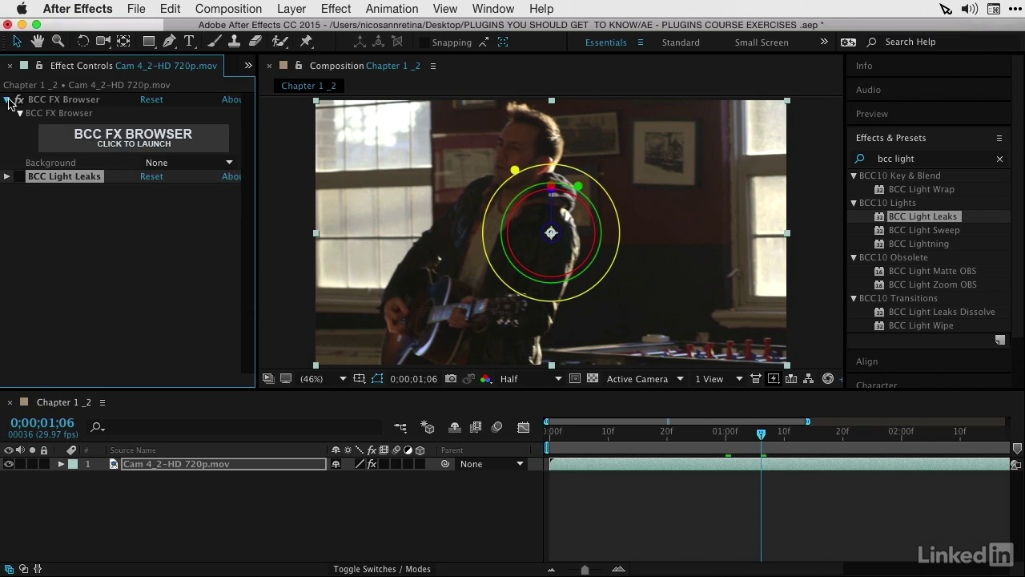
pyautogui.click(7, 100)
pyautogui.click(176, 206)
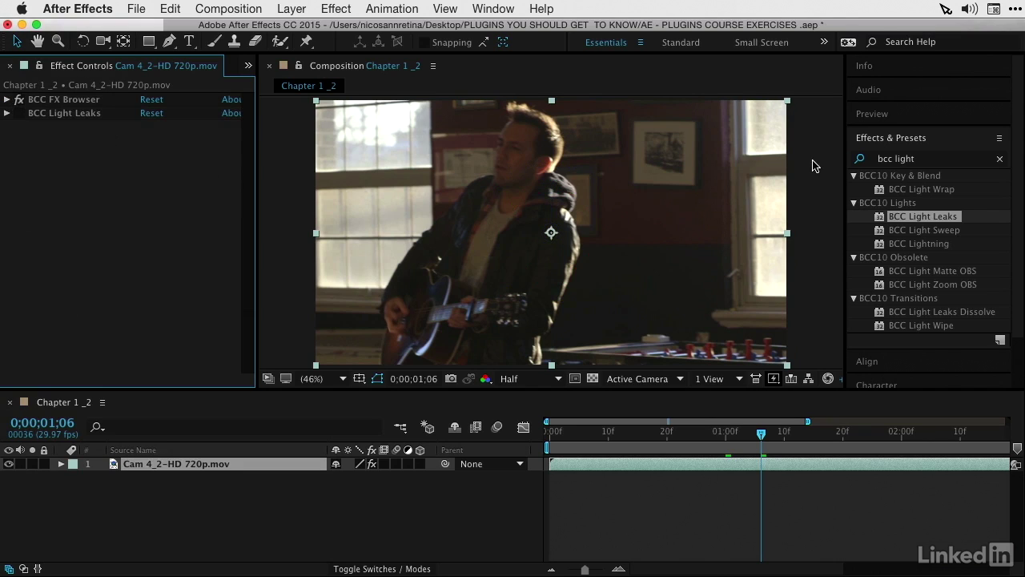
# Search the effects for "bcc grunge" and apply BCC Grunge to the clip.
pyautogui.click(905, 158)
pyautogui.press('BackSpace')
pyautogui.press('BackSpace')
pyautogui.press('BackSpace')
pyautogui.press('BackSpace')
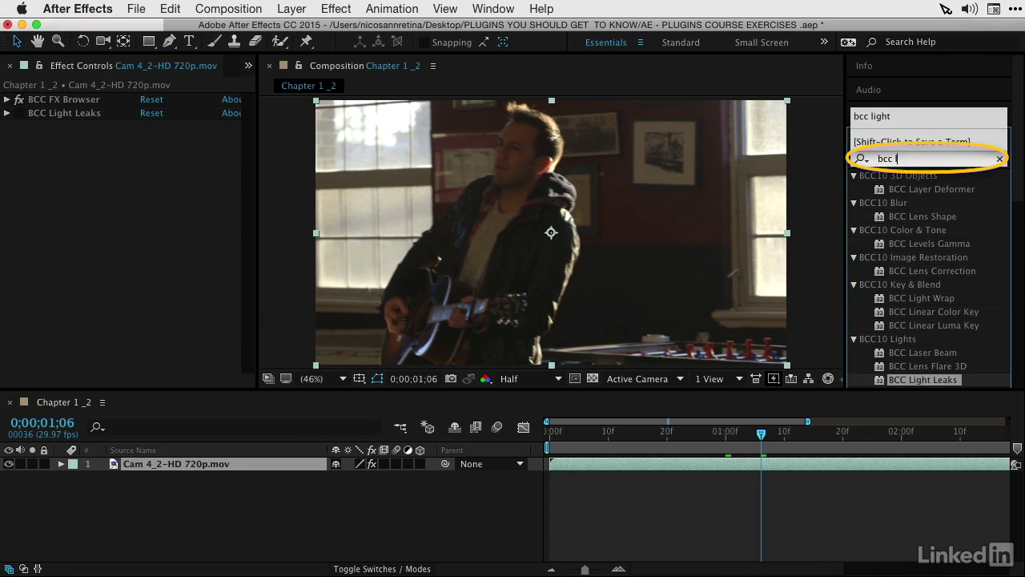
pyautogui.press('BackSpace')
pyautogui.write('grunge')
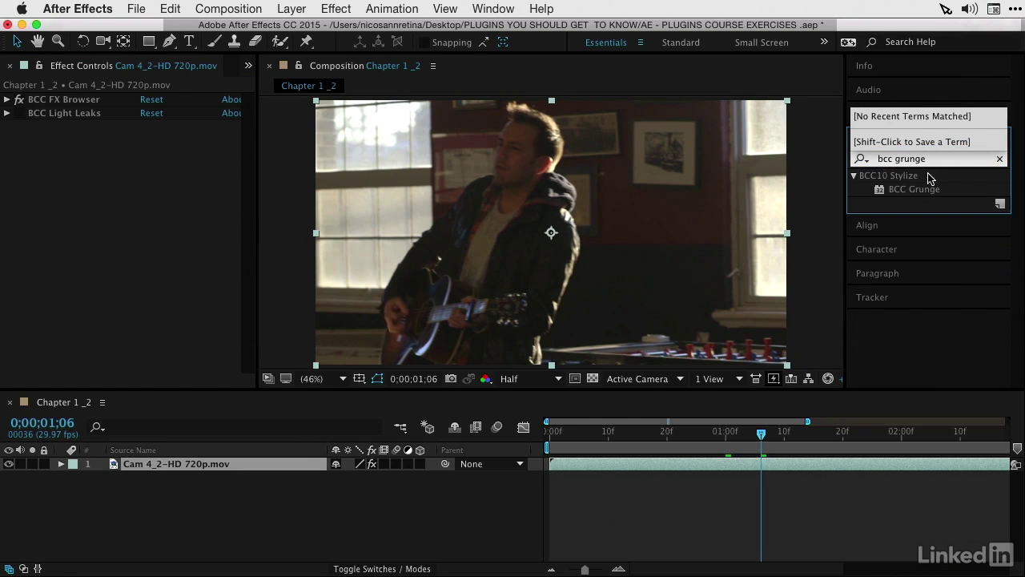
pyautogui.moveTo(914, 189); pyautogui.dragTo(688, 196)
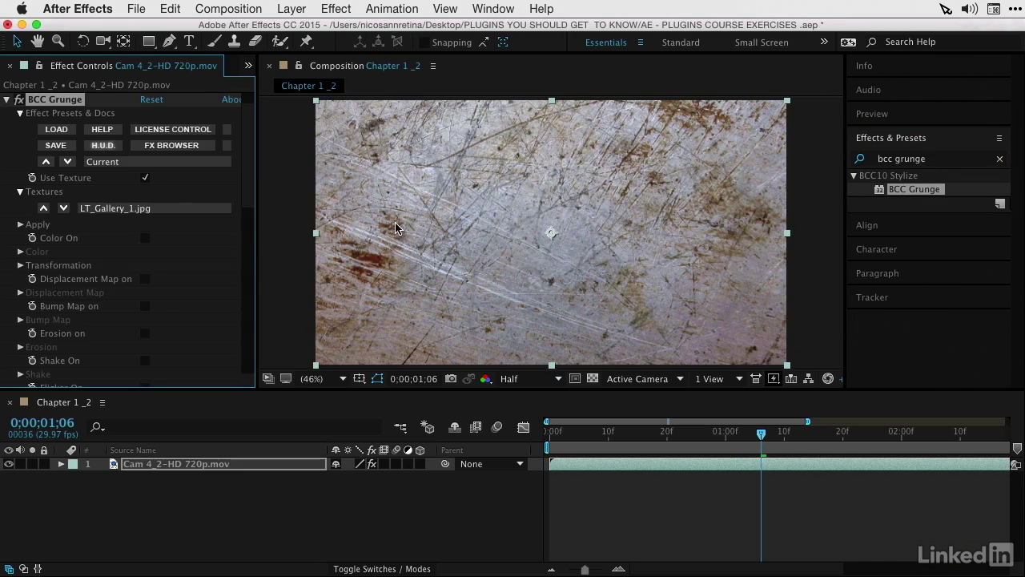
# Launch the FX Browser for BCC Grunge and preview the DirtyGrunge, GrungyInkSplats and HeavyMetal presets.
pyautogui.click(164, 145)
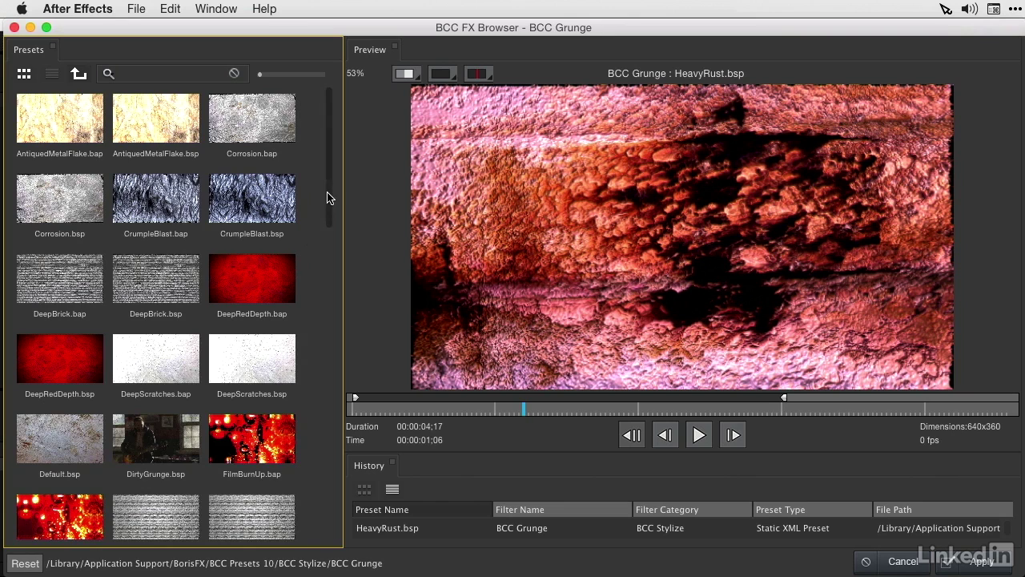
pyautogui.moveTo(328, 199); pyautogui.dragTo(327, 240)
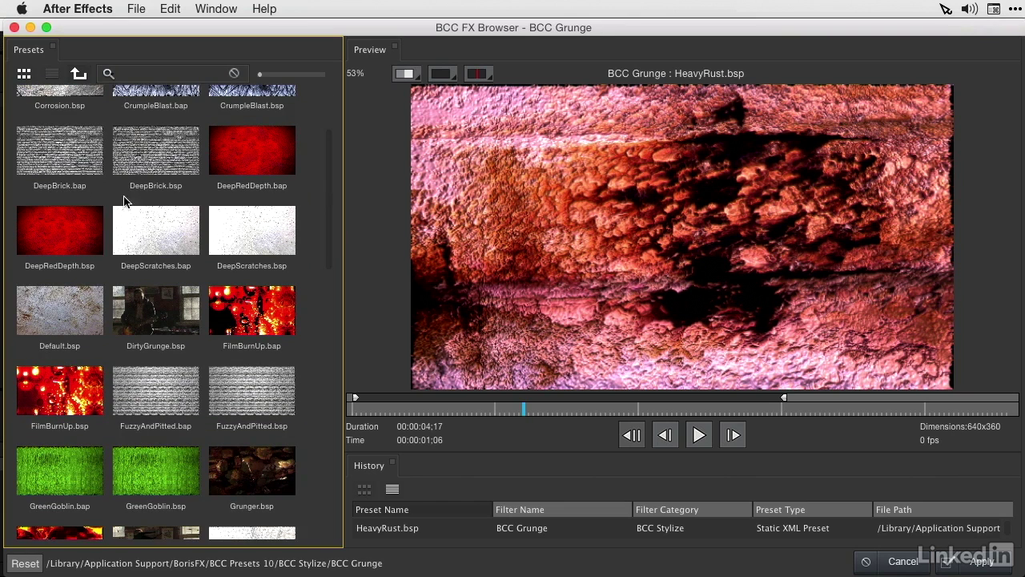
pyautogui.click(152, 304)
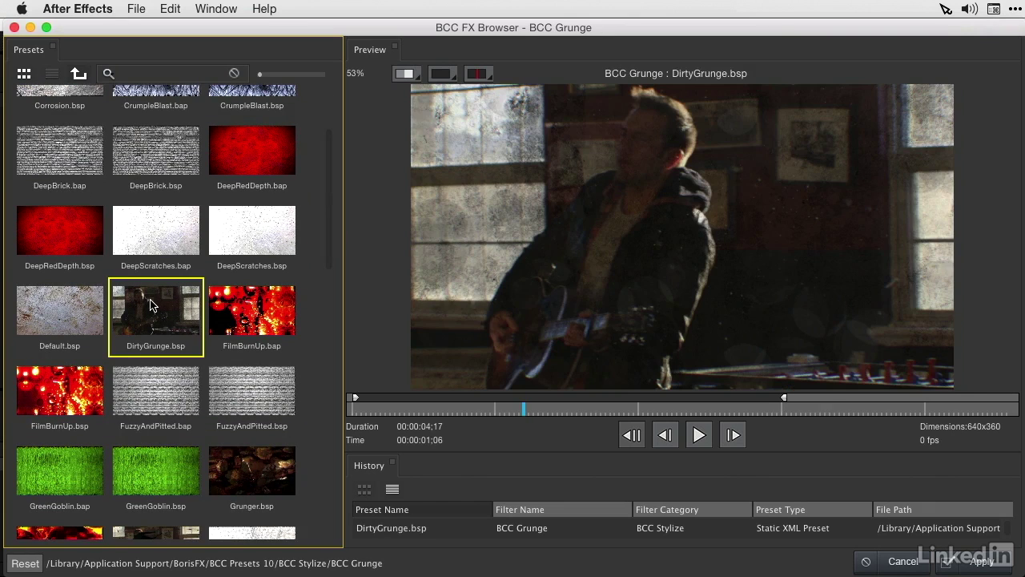
pyautogui.moveTo(330, 233); pyautogui.dragTo(305, 333)
pyautogui.click(157, 237)
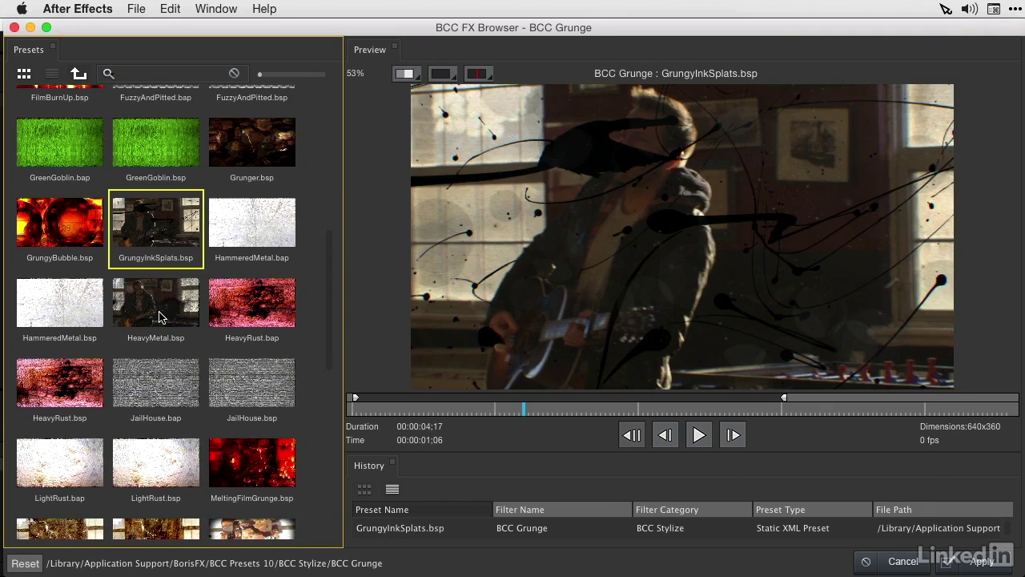
pyautogui.click(159, 316)
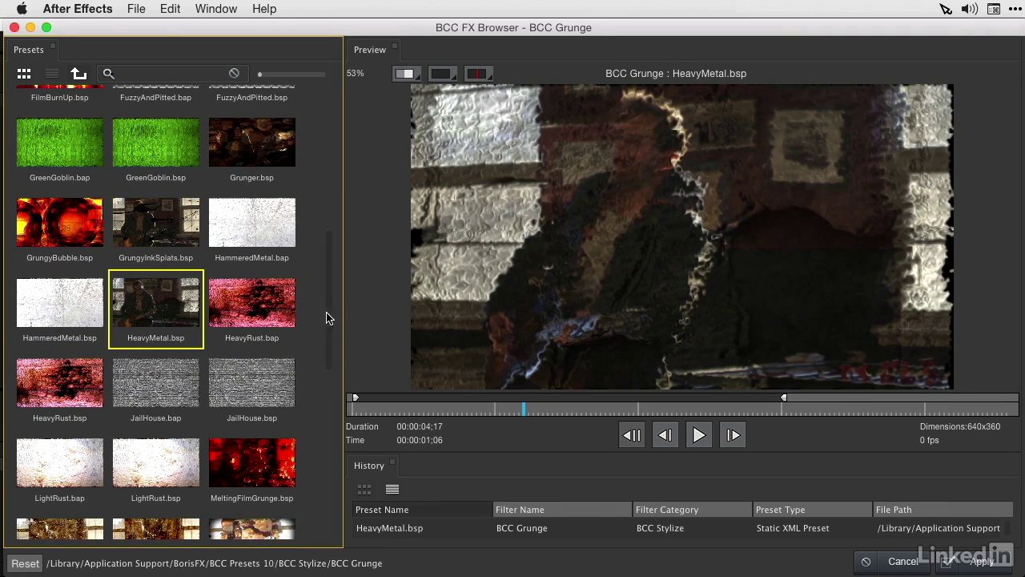
# Preview further BCC Grunge presets, including PeelingOverlay, SoftGrunge, SubtleGrunge and TornUpGrunge.
pyautogui.scroll(-5, 333, 317)
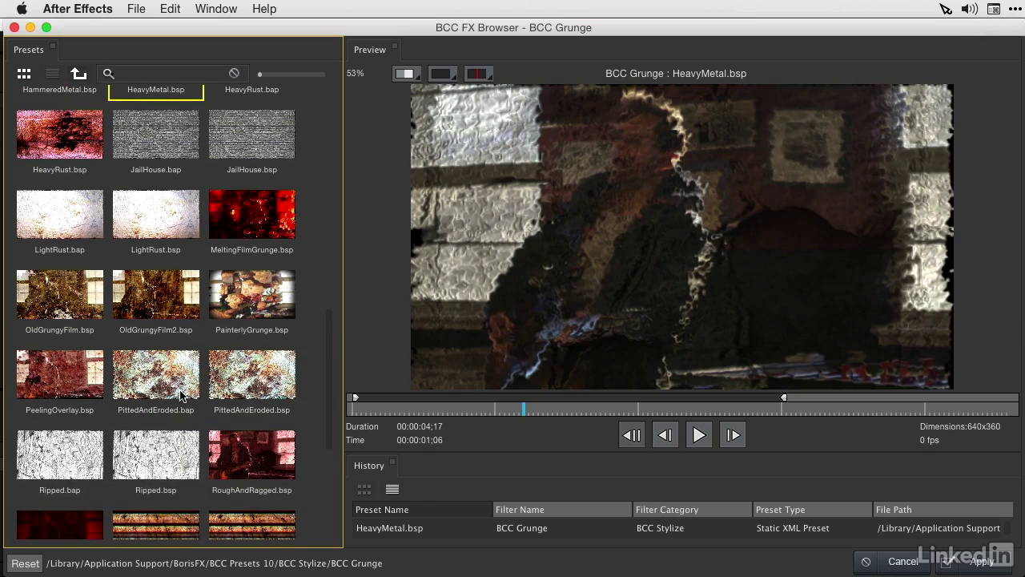
pyautogui.click(64, 390)
pyautogui.scroll(-4, 64, 390)
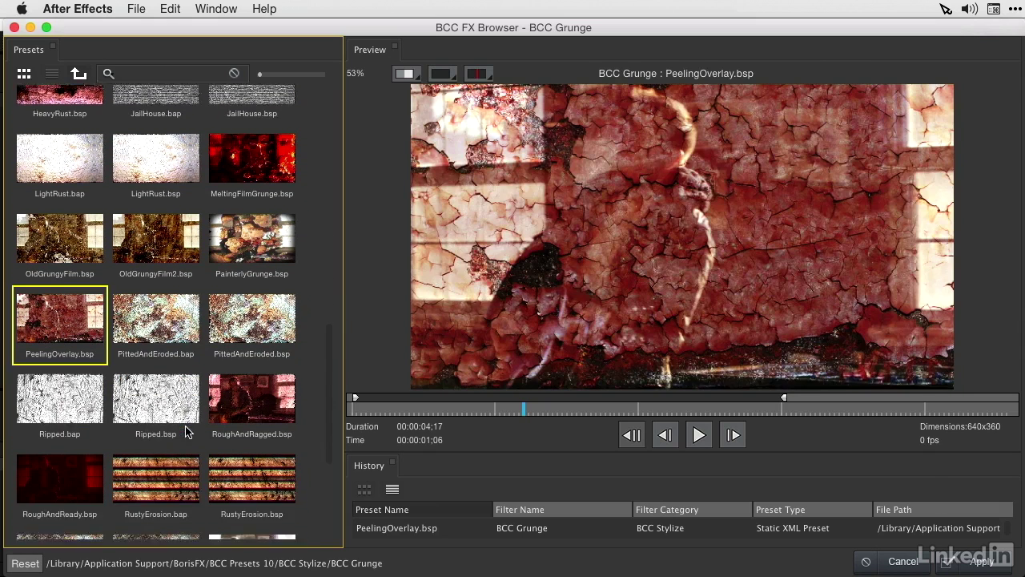
pyautogui.click(251, 285)
pyautogui.click(68, 372)
pyautogui.click(133, 431)
pyautogui.click(293, 453)
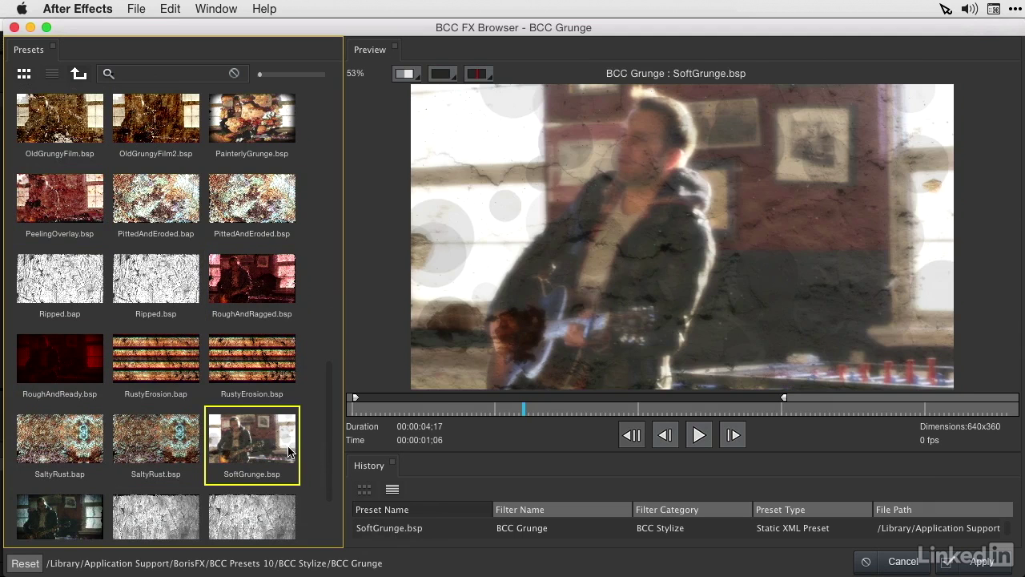
pyautogui.scroll(-3, 221, 481)
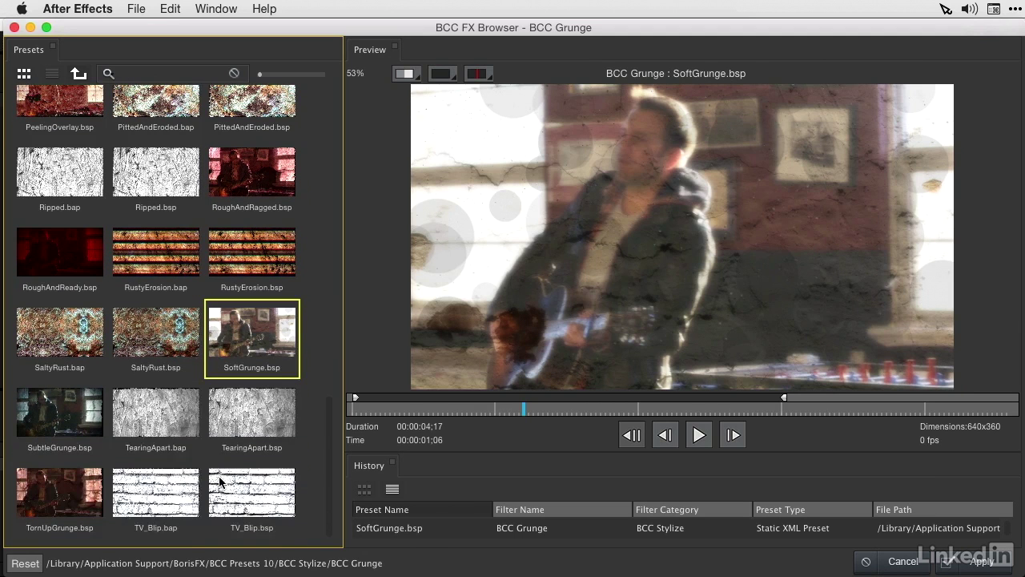
pyautogui.click(51, 418)
pyautogui.click(50, 486)
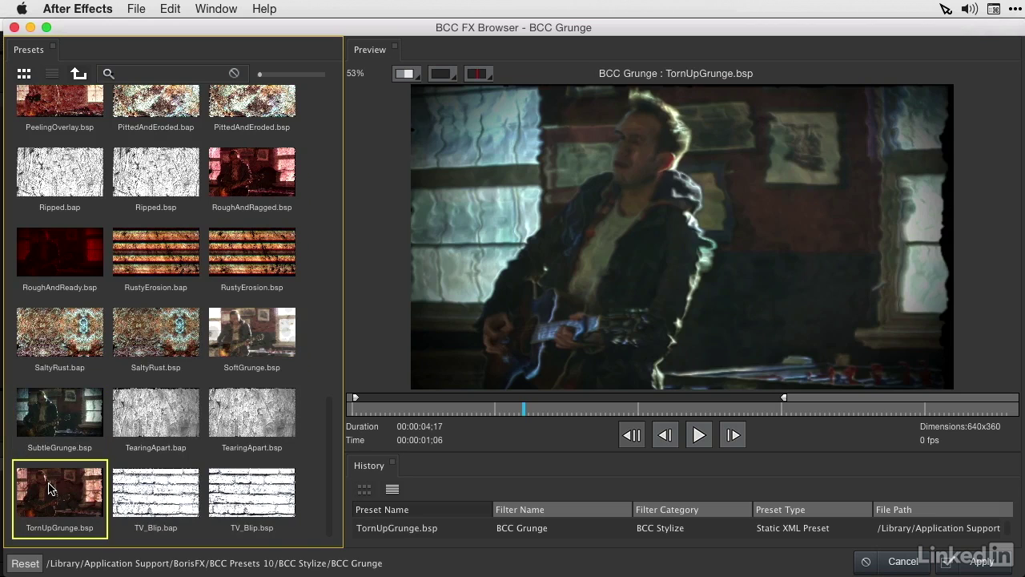
# Preview HeavyMetal again, then choose the DirtyGrunge preset and apply it to the clip.
pyautogui.scroll(10, 70, 496)
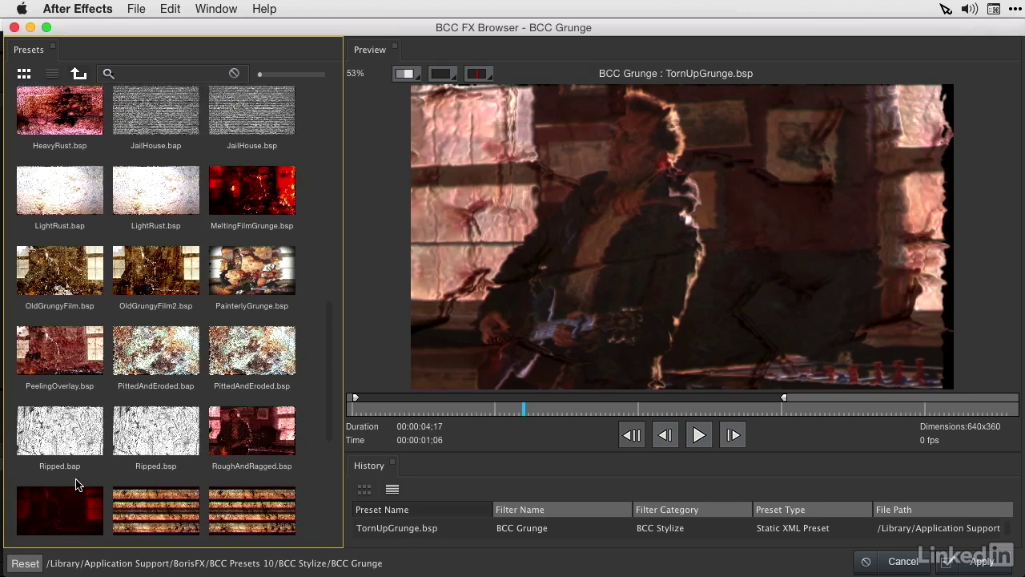
pyautogui.scroll(2, 78, 484)
pyautogui.click(138, 369)
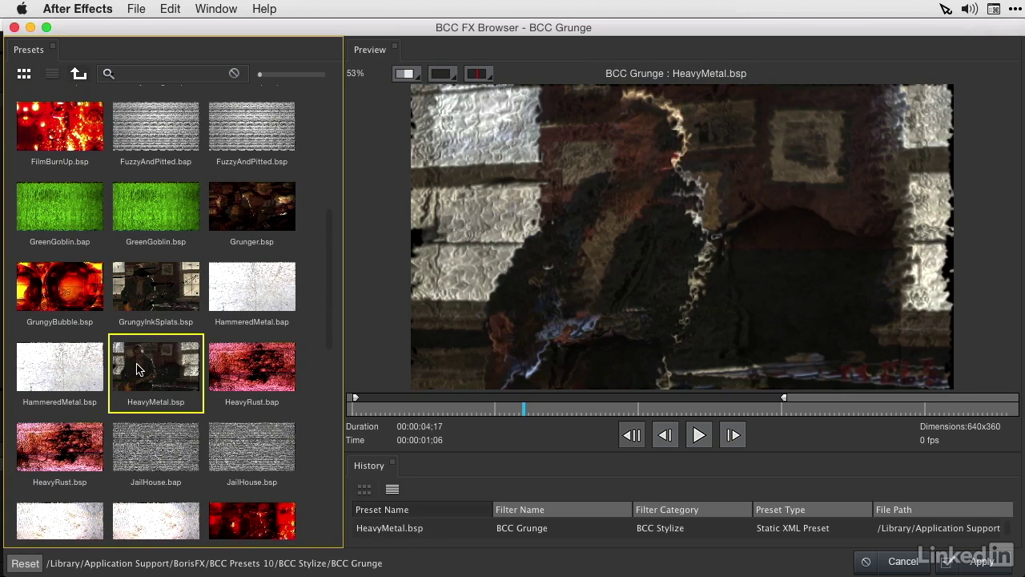
pyautogui.scroll(6, 162, 374)
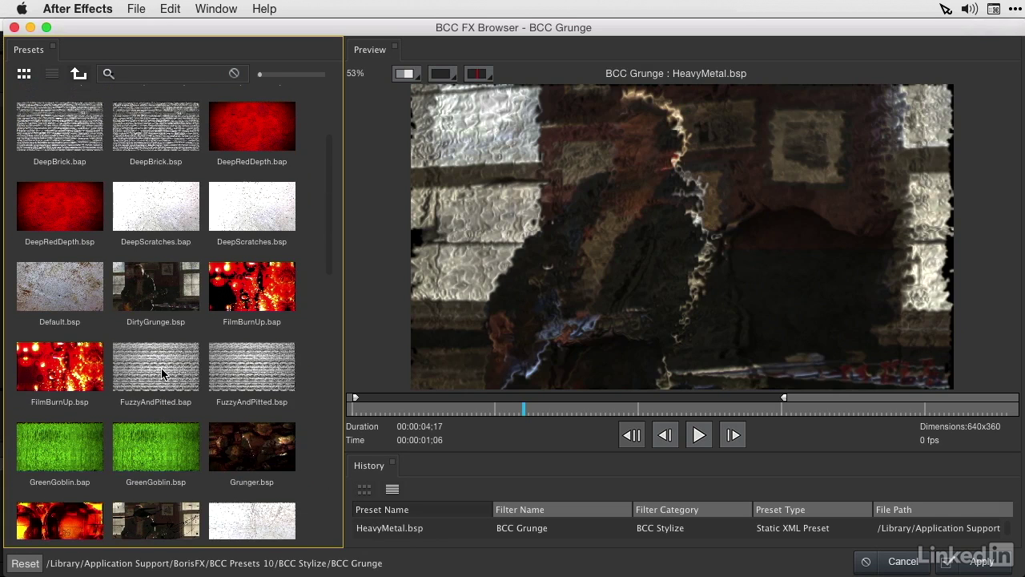
pyautogui.click(145, 300)
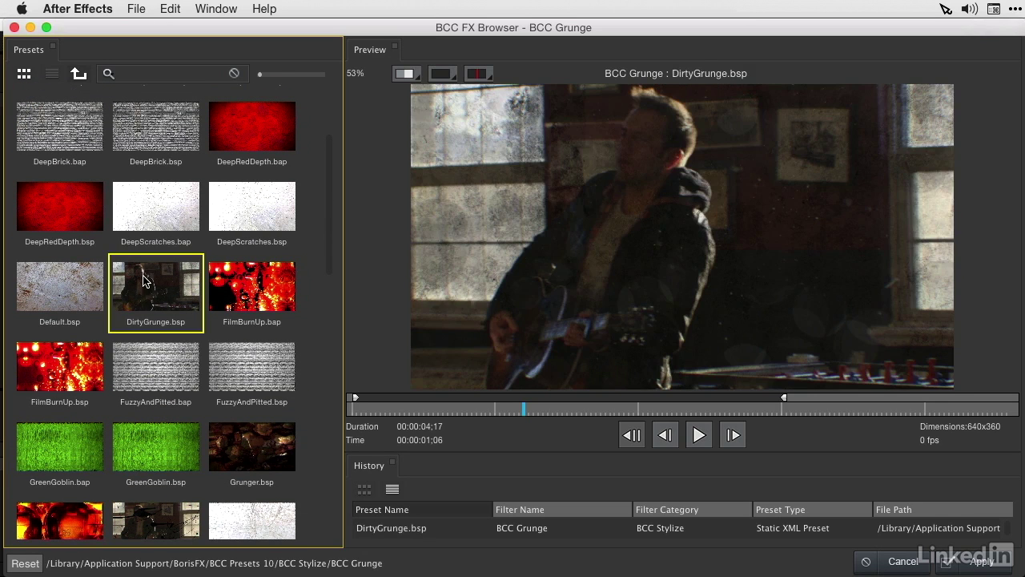
pyautogui.click(972, 562)
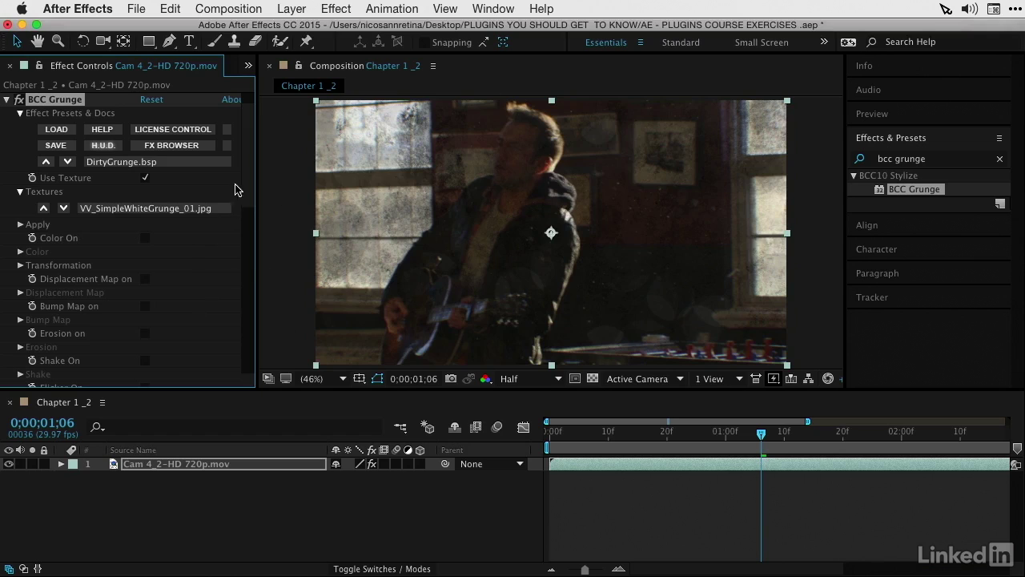
# Enable the Vignette and turn off the Orbs in the BCC Grunge settings.
pyautogui.moveTo(246, 193); pyautogui.dragTo(231, 302)
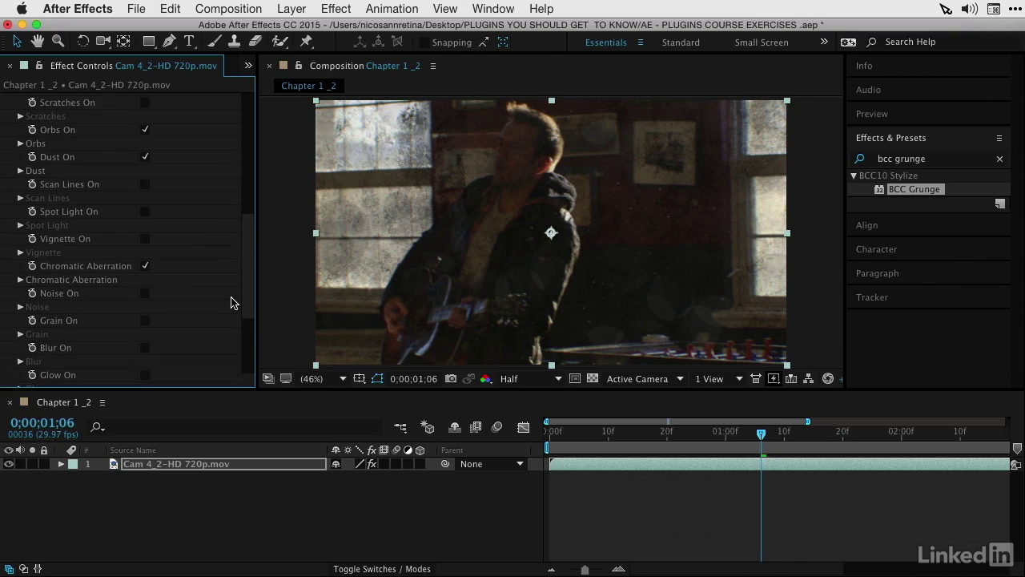
pyautogui.click(145, 238)
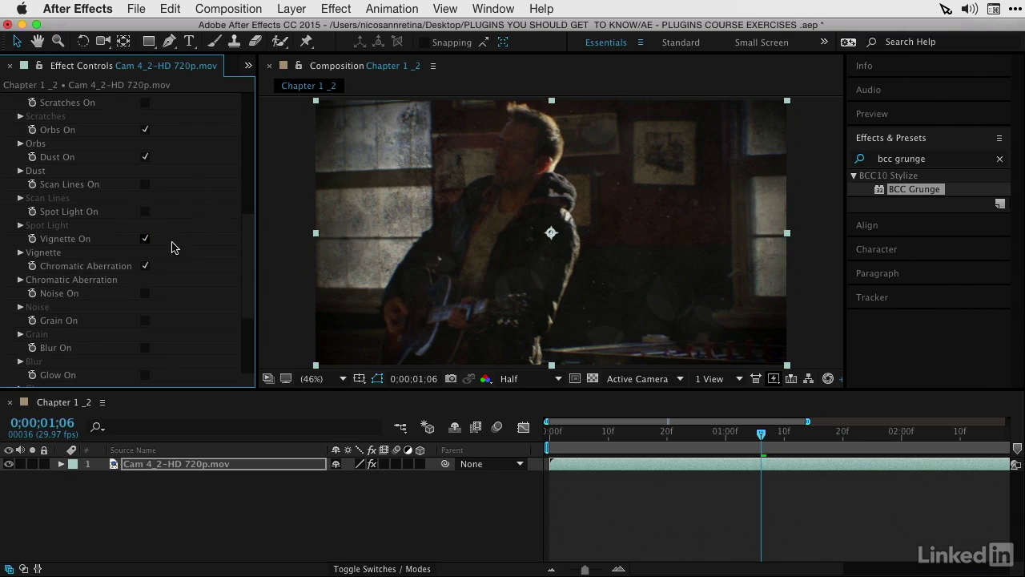
pyautogui.click(145, 130)
# Lower the Opacity in BCC Grunge's Transformation settings to 66 and choose a Flip direction.
pyautogui.scroll(5, 96, 201)
pyautogui.click(20, 215)
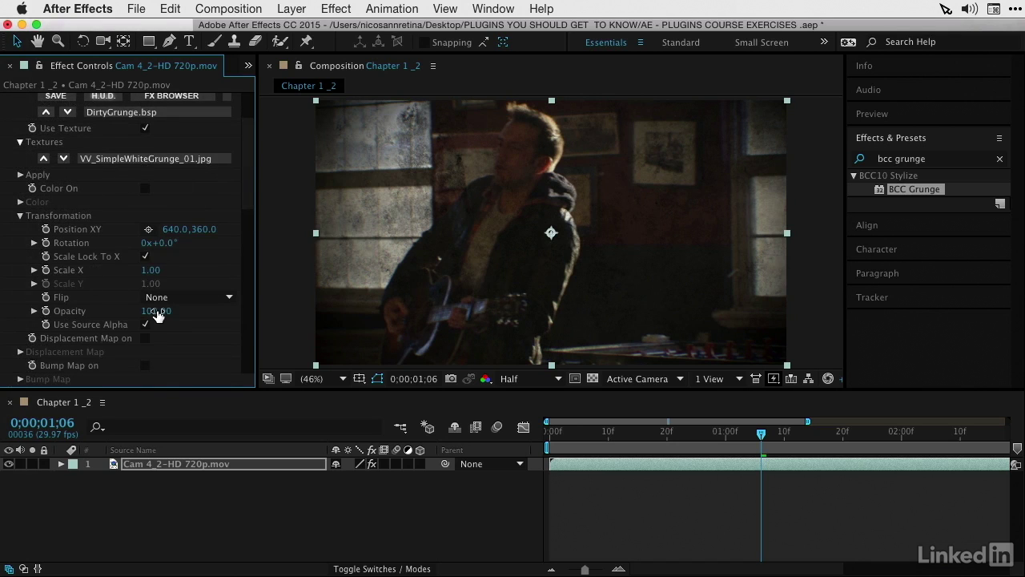
pyautogui.moveTo(158, 316); pyautogui.dragTo(133, 312)
pyautogui.click(188, 297)
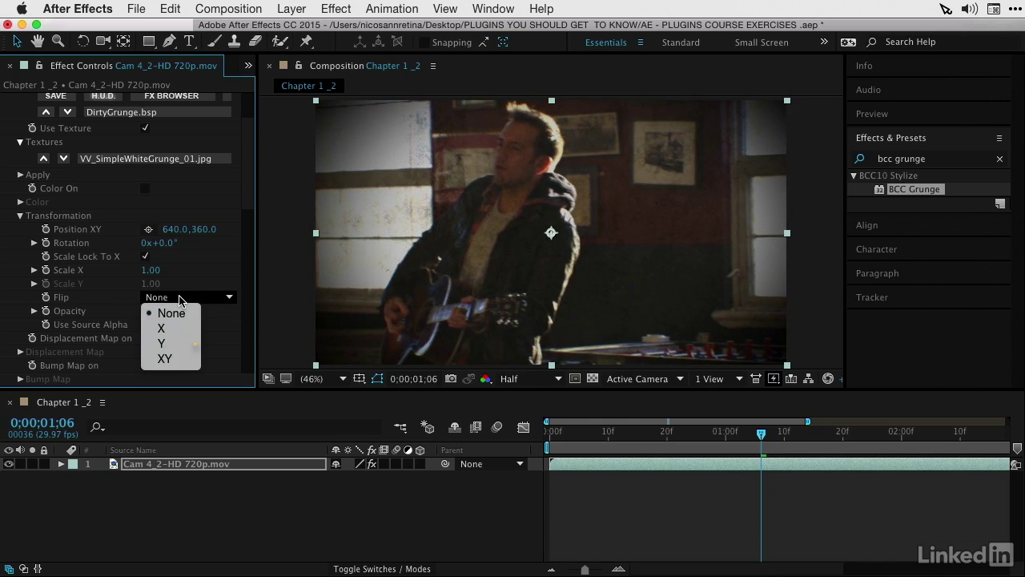
pyautogui.click(161, 349)
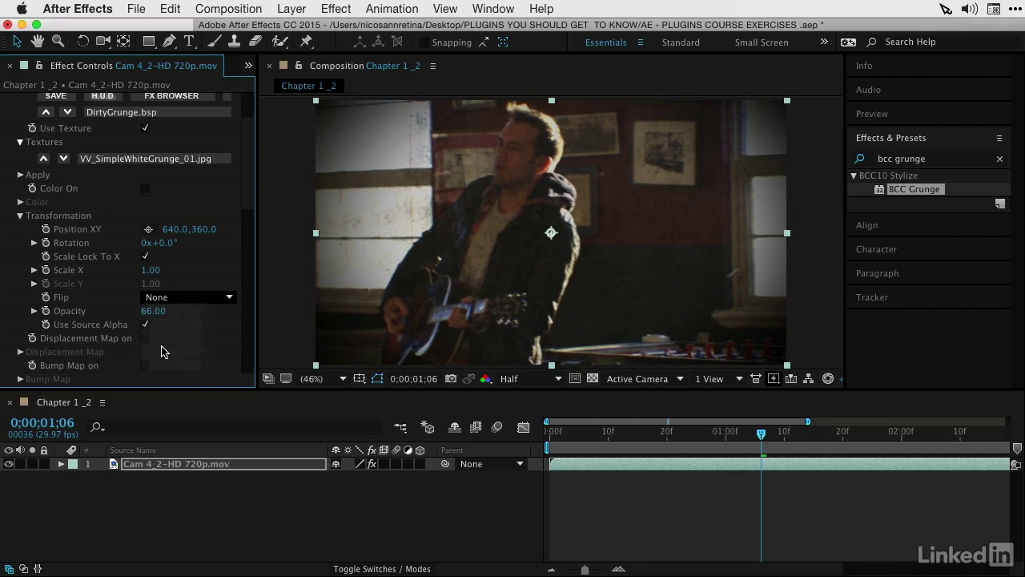